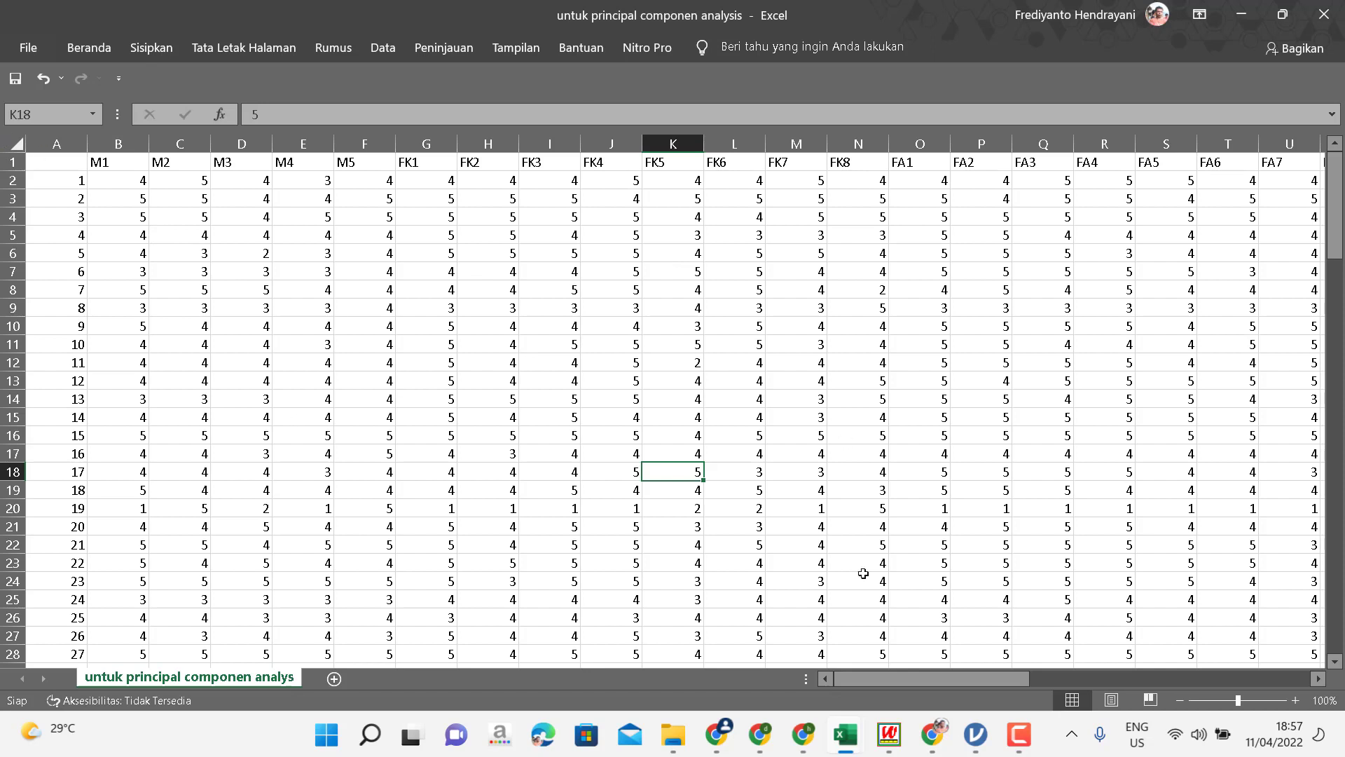
Step: Look through the item columns of the questionnaire data, from M1 across to the Y items
left_click_drag(888, 683, 838, 684)
left_click_drag(999, 678, 879, 683)
left_click_drag(930, 679, 1035, 687)
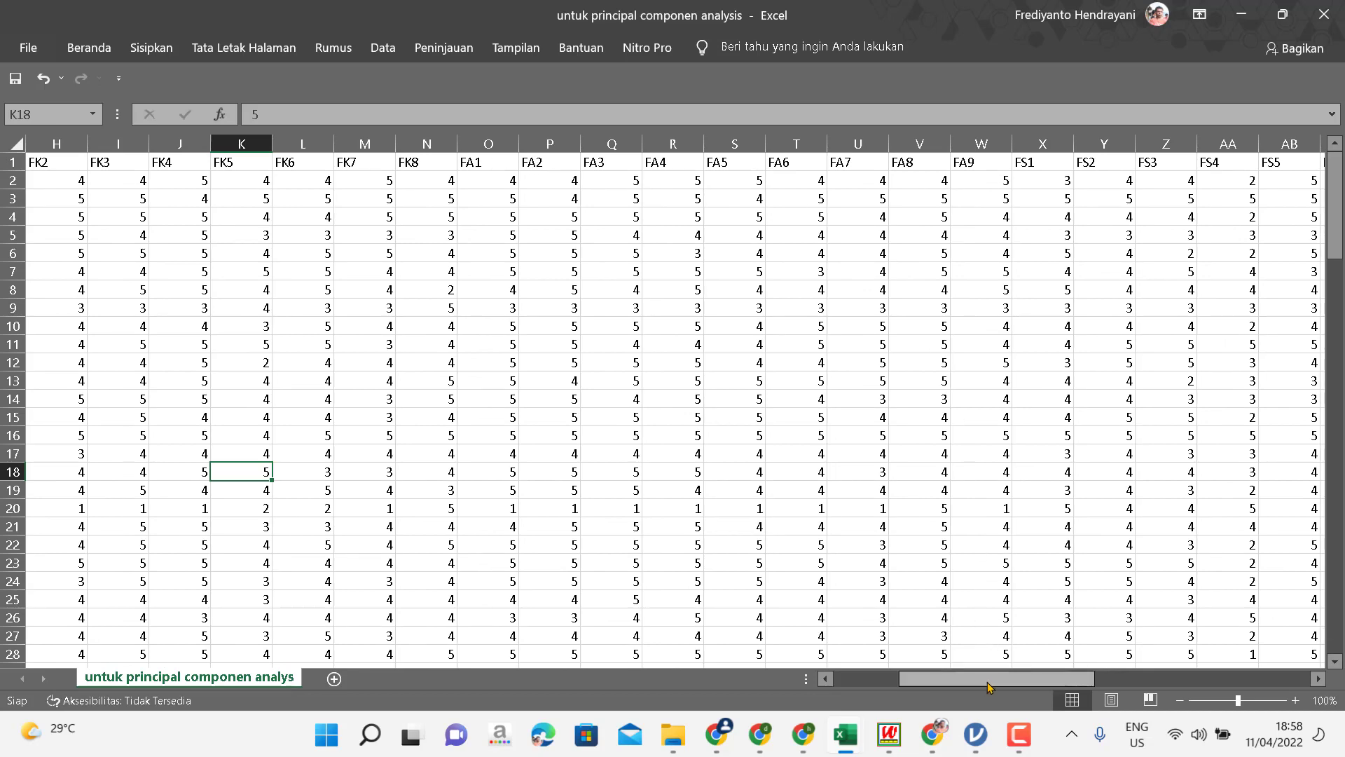
left_click_drag(989, 686, 1063, 688)
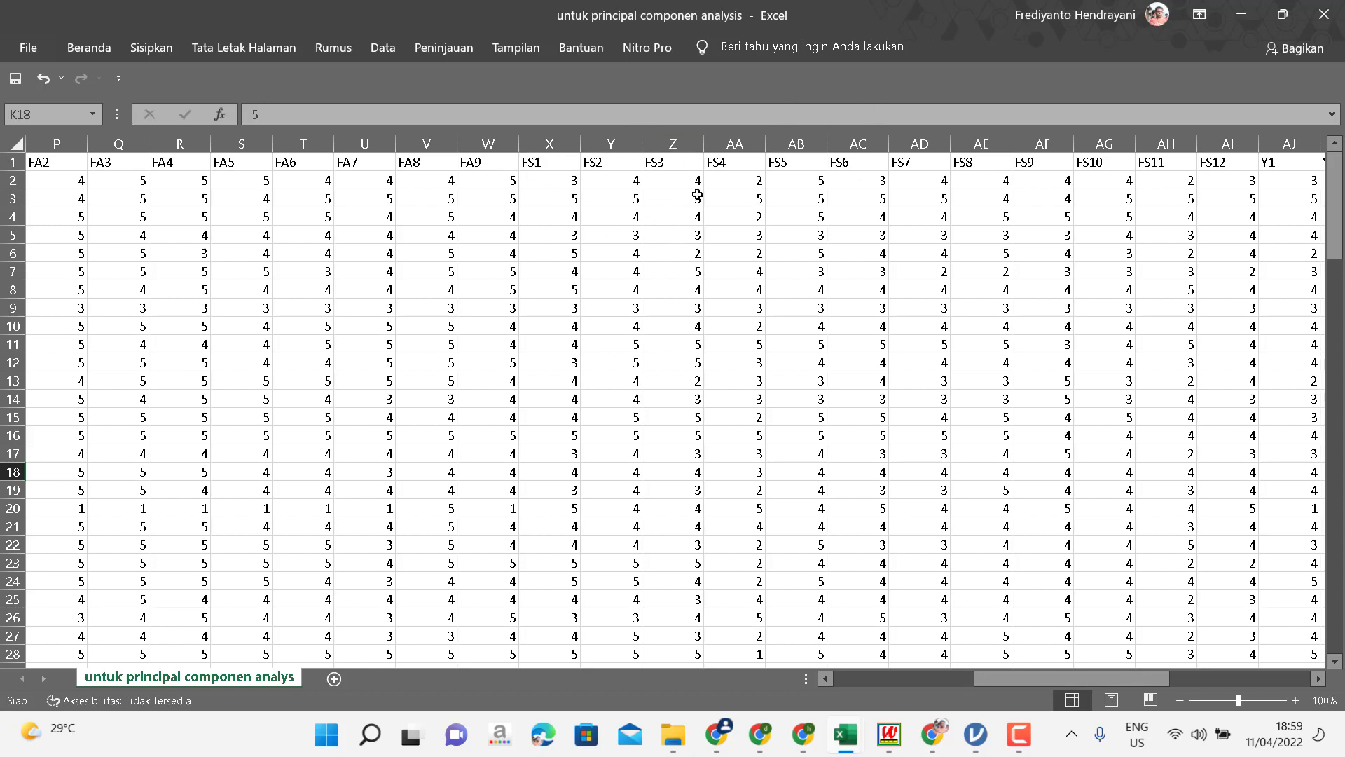
left_click_drag(1058, 682, 1179, 681)
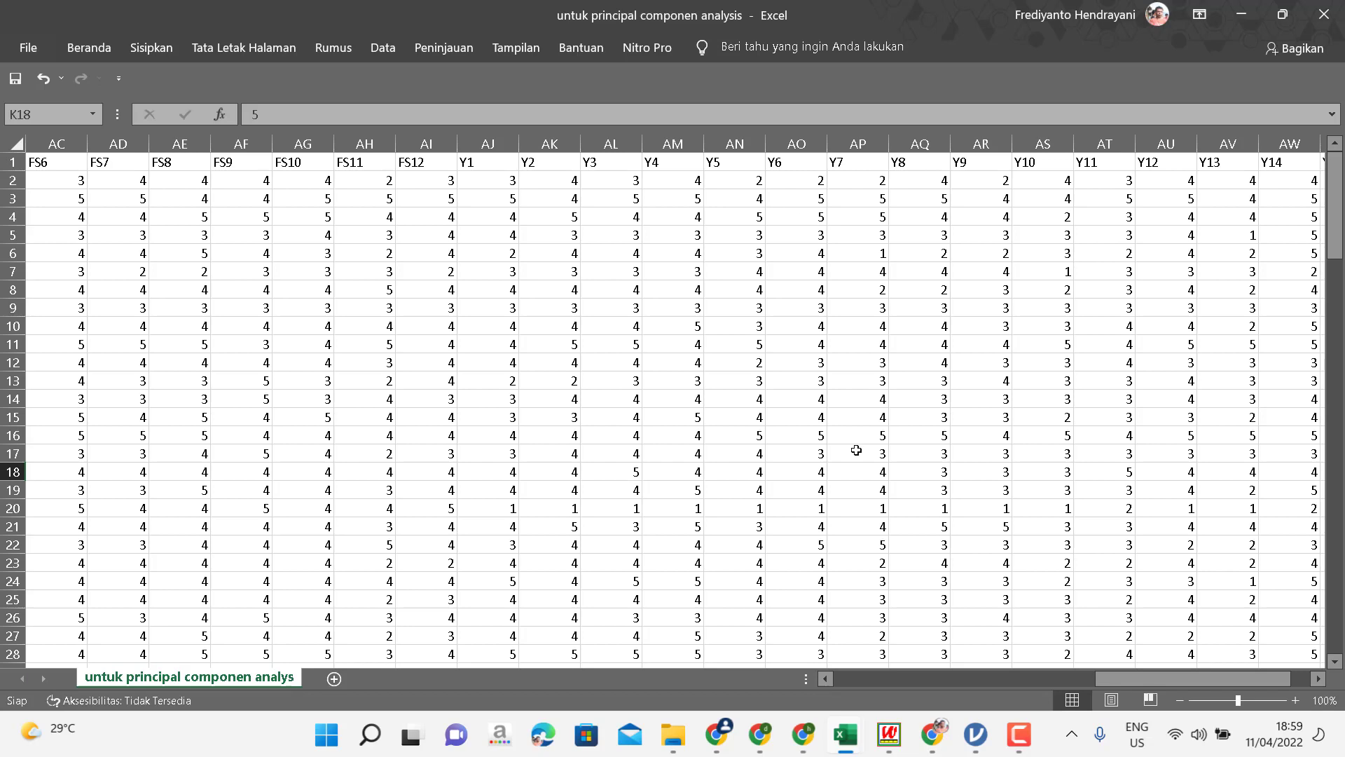
left_click_drag(1244, 679, 918, 692)
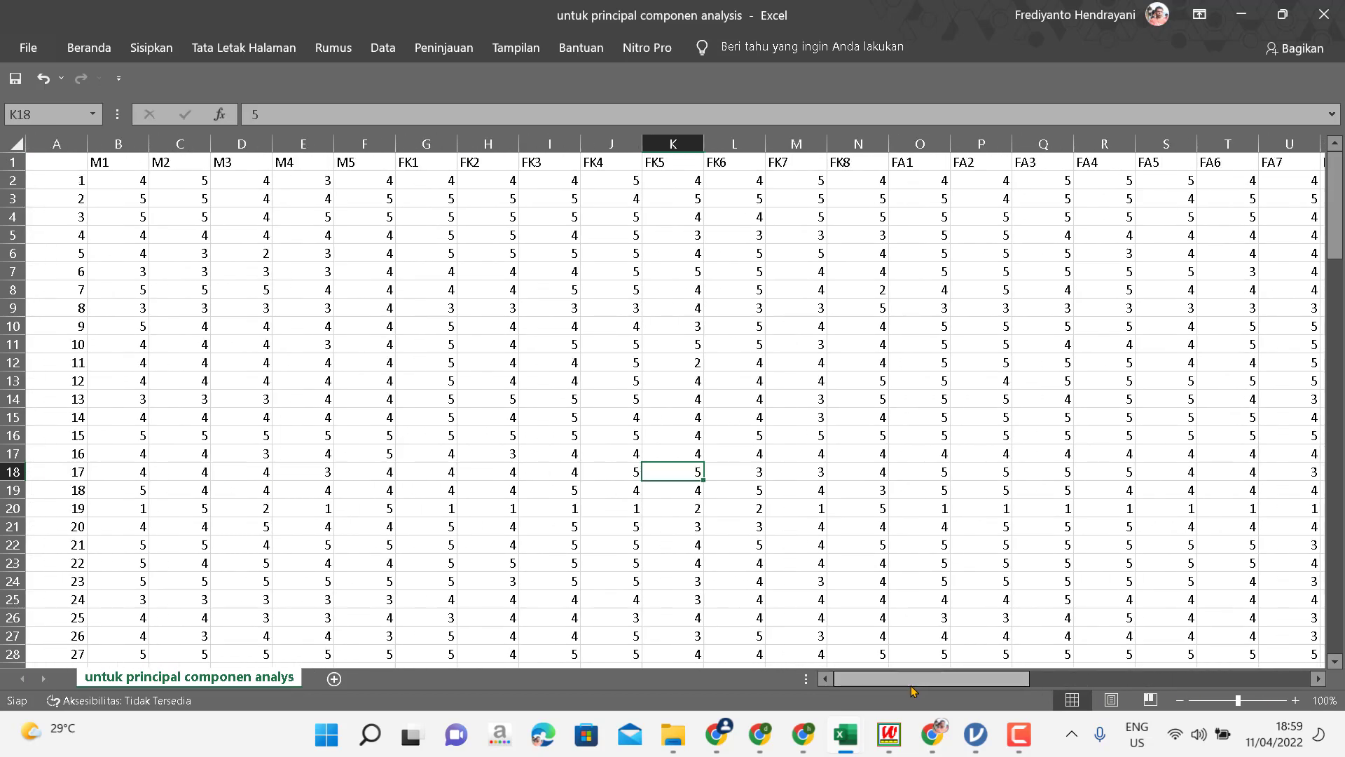
left_click(690, 379)
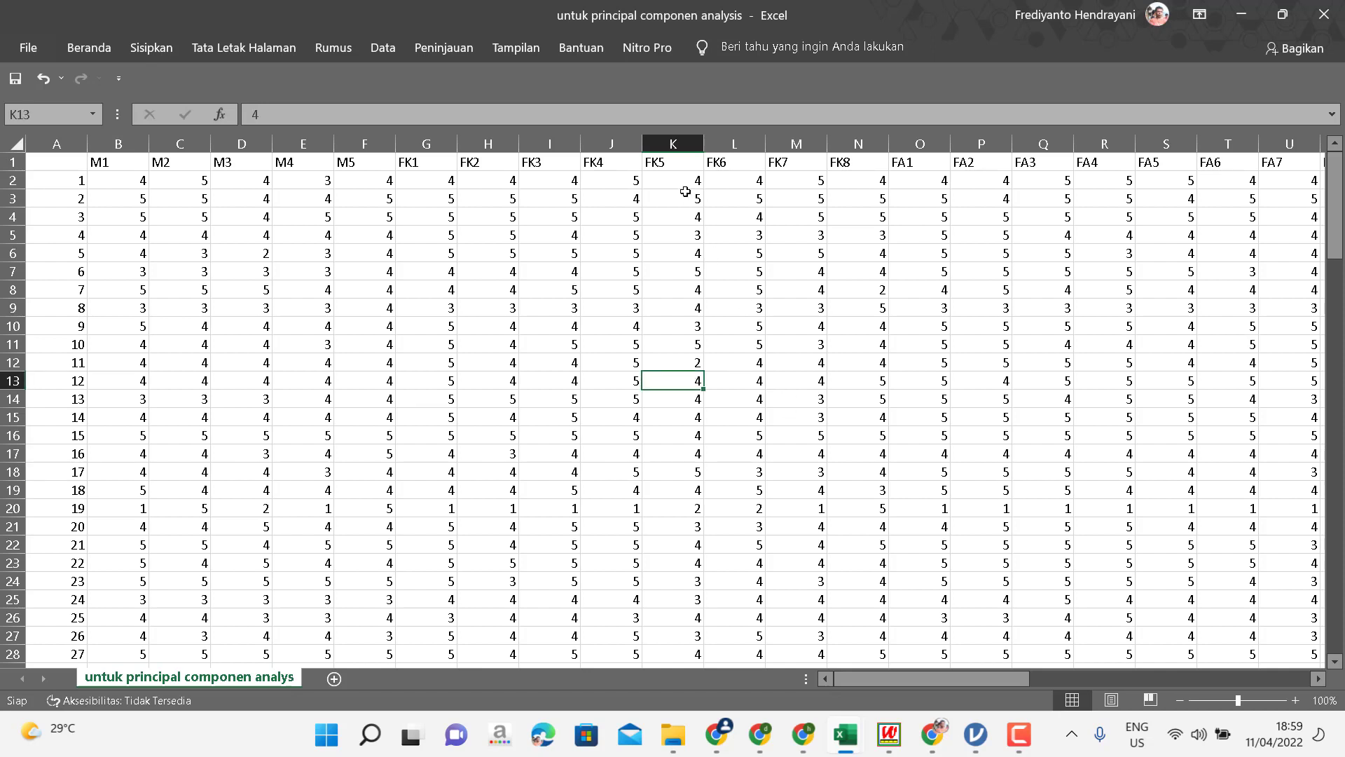
Step: Switch to jamovi and open the data file "untuk principal componen analysis" from the Desktop
left_click(1241, 14)
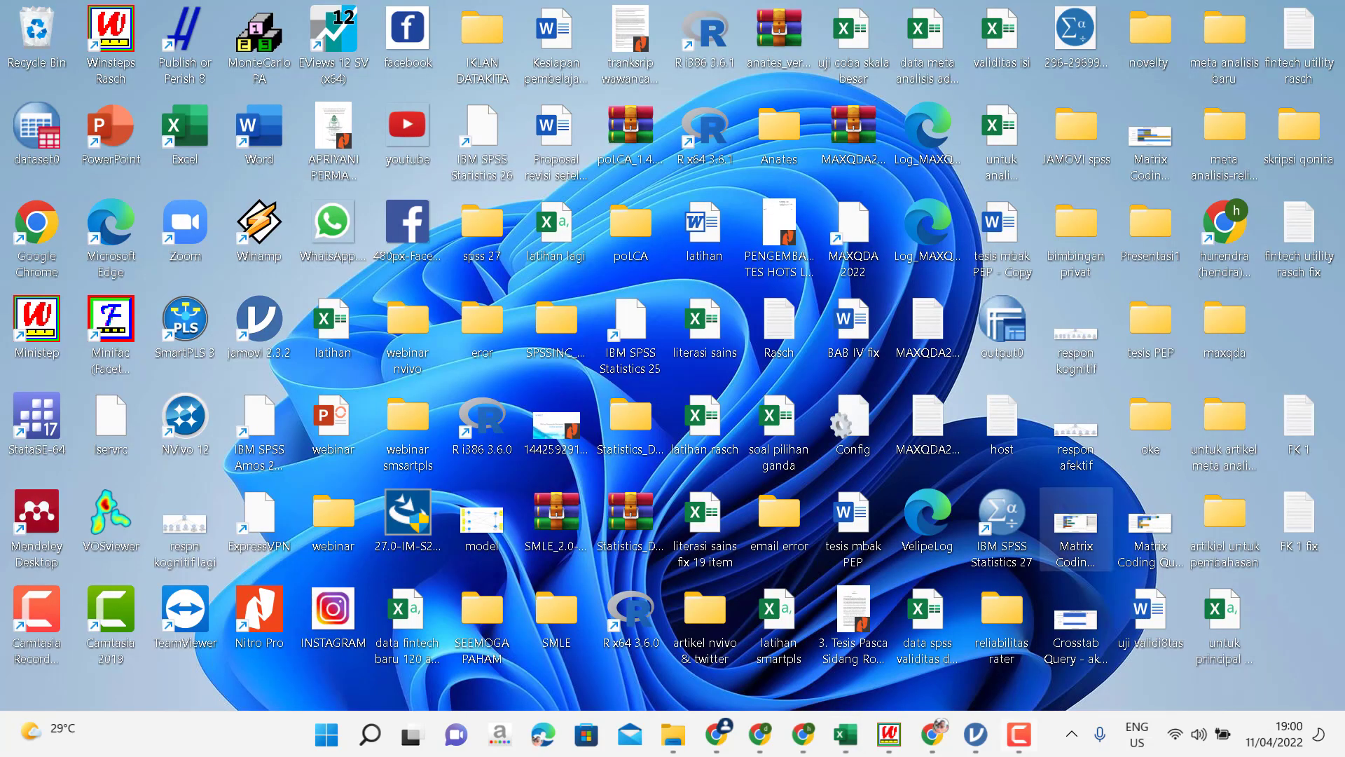
left_click(976, 740)
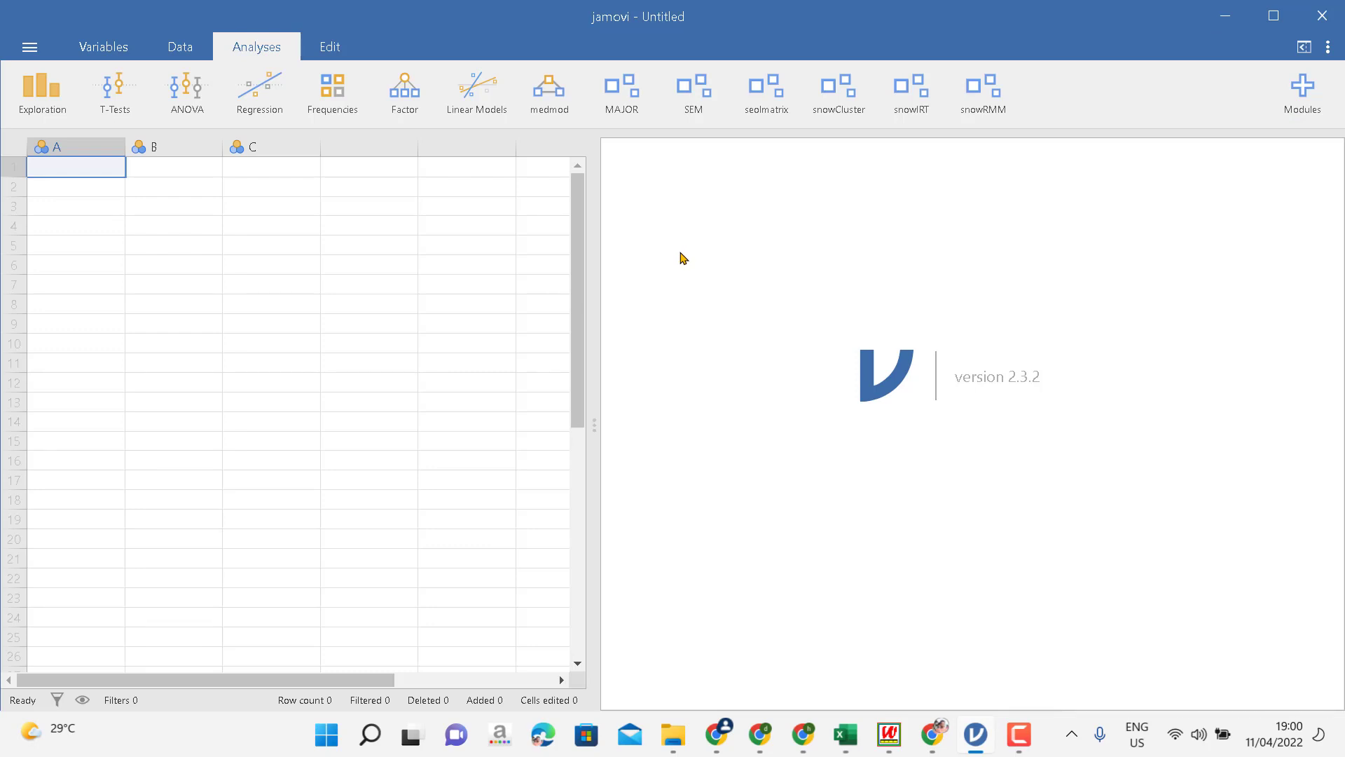
left_click(28, 46)
left_click(59, 185)
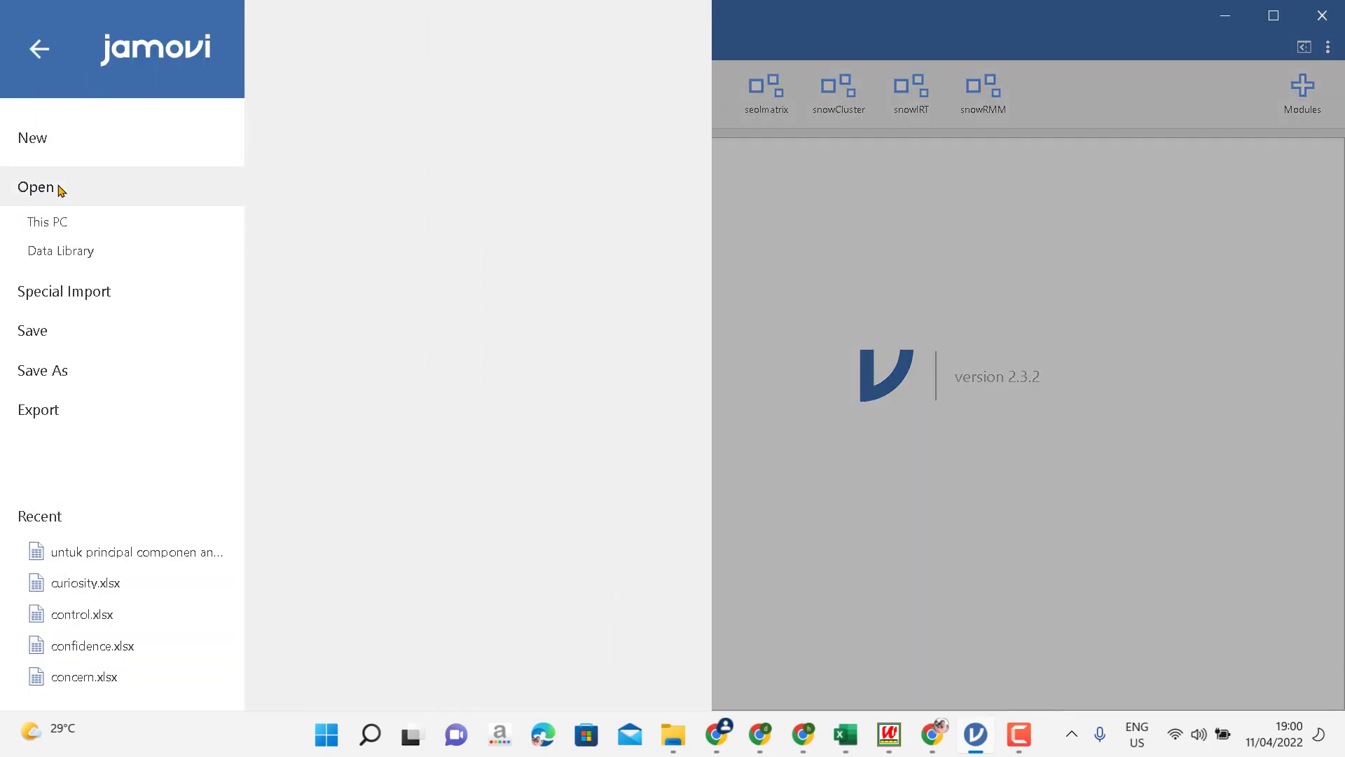
left_click(681, 35)
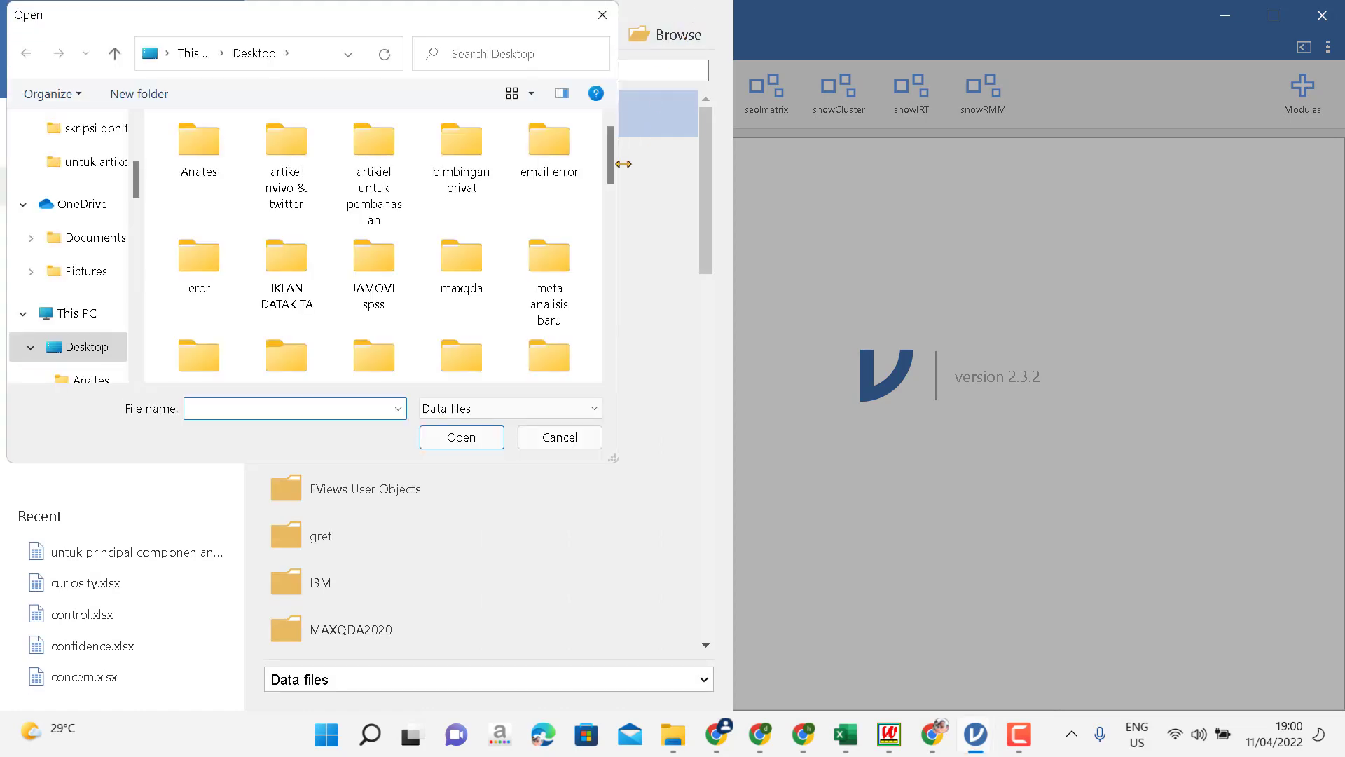
left_click_drag(615, 162, 604, 315)
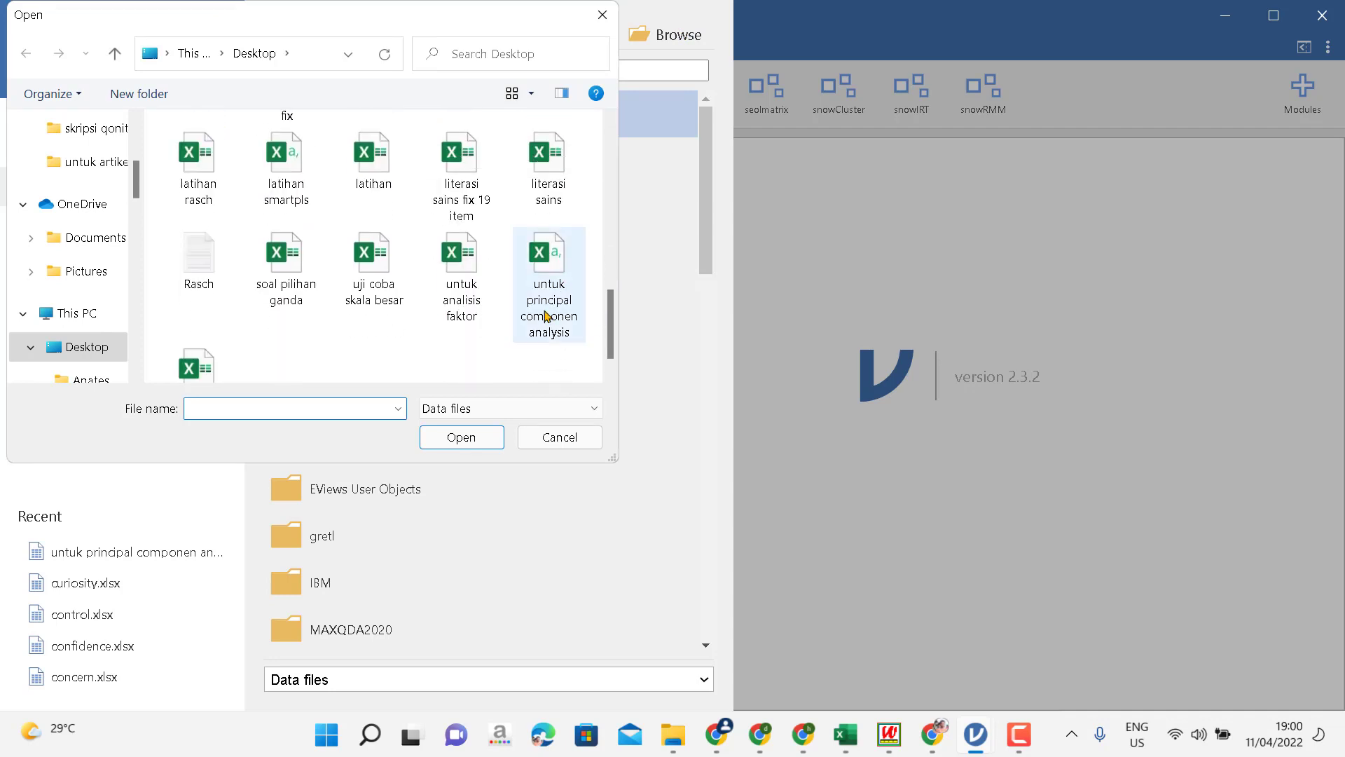
left_click(559, 322)
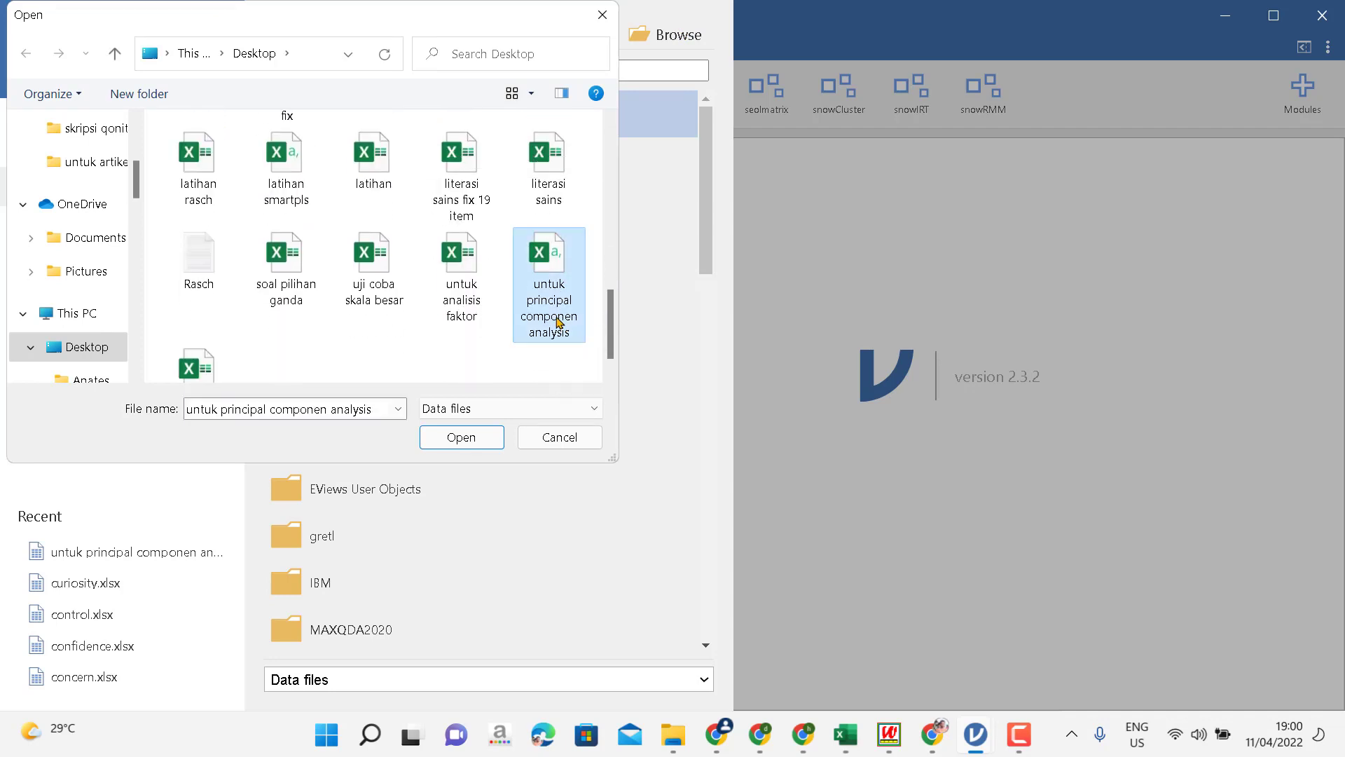
left_click(475, 440)
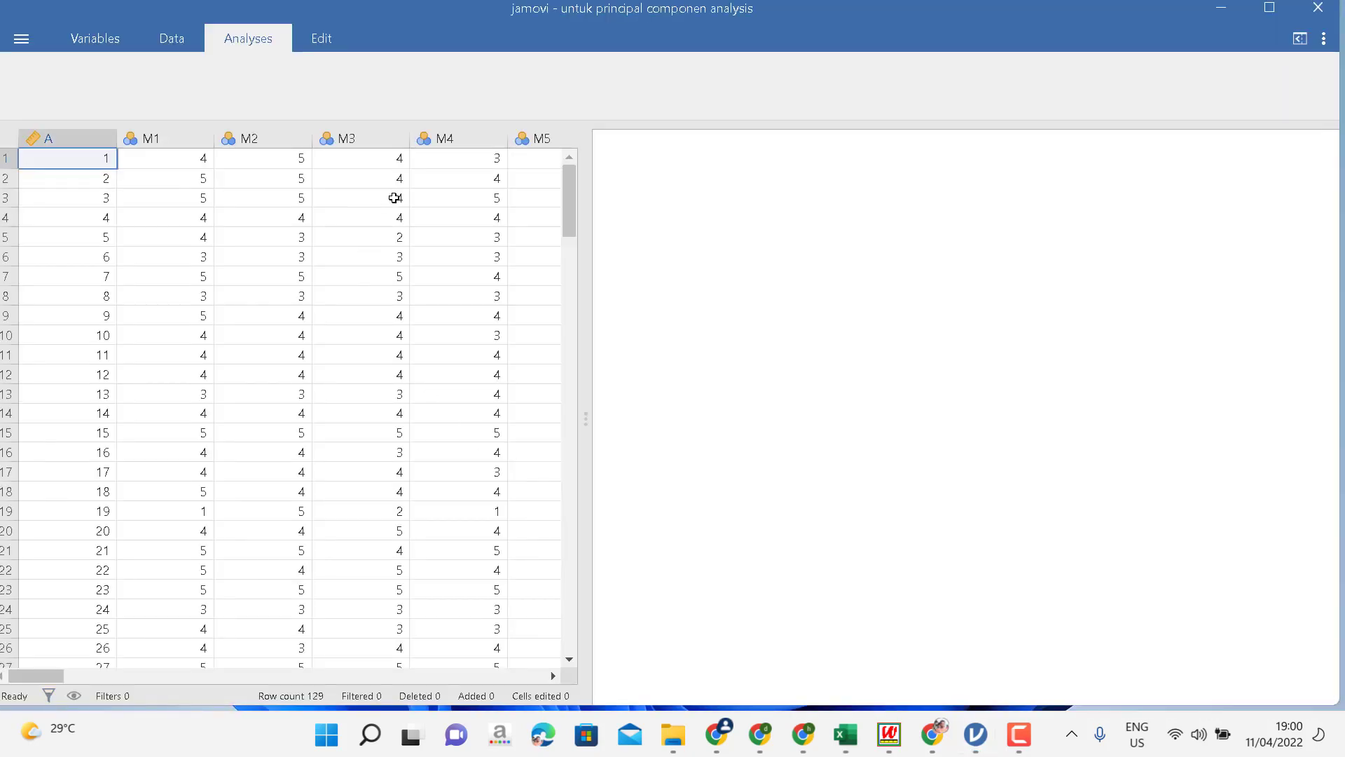
left_click_drag(568, 188, 572, 158)
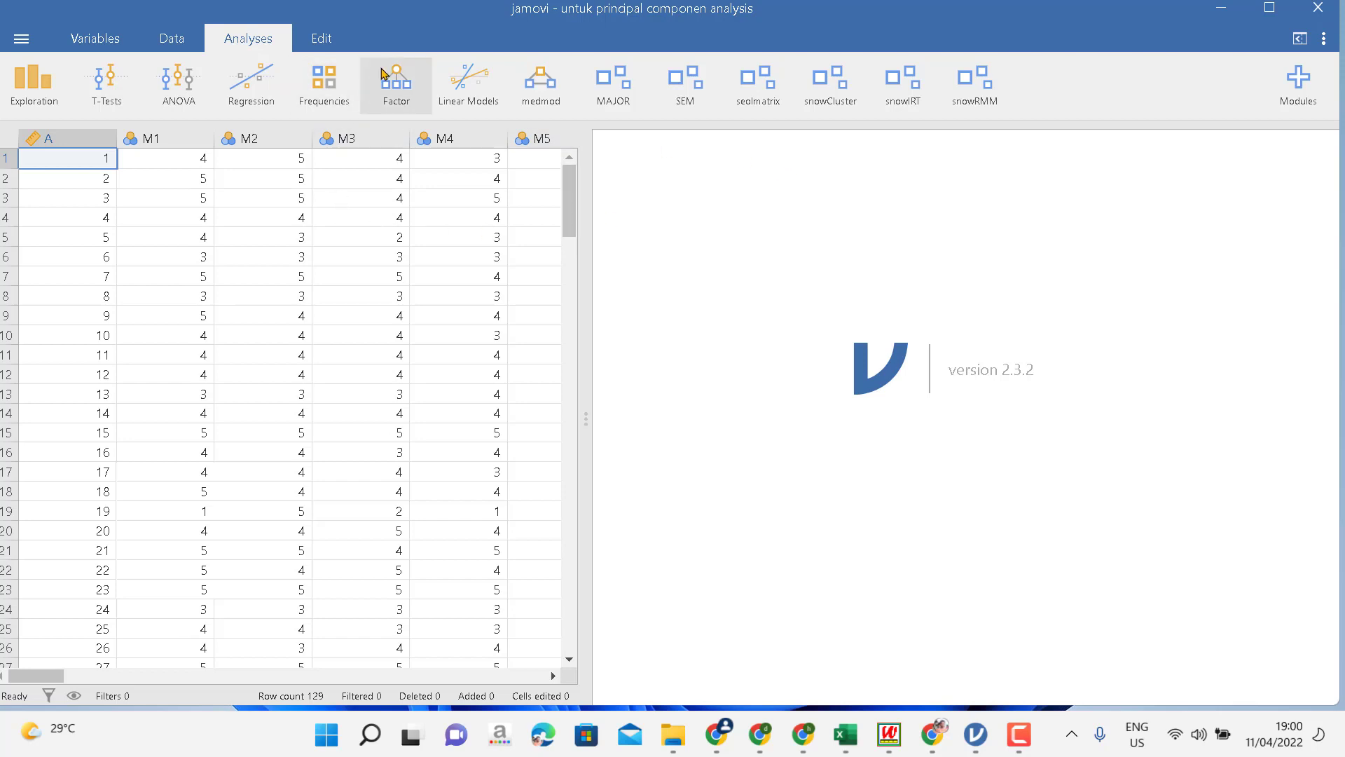
Step: Create a Principal Component Analysis from the Factor analyses for the loaded data
left_click(401, 105)
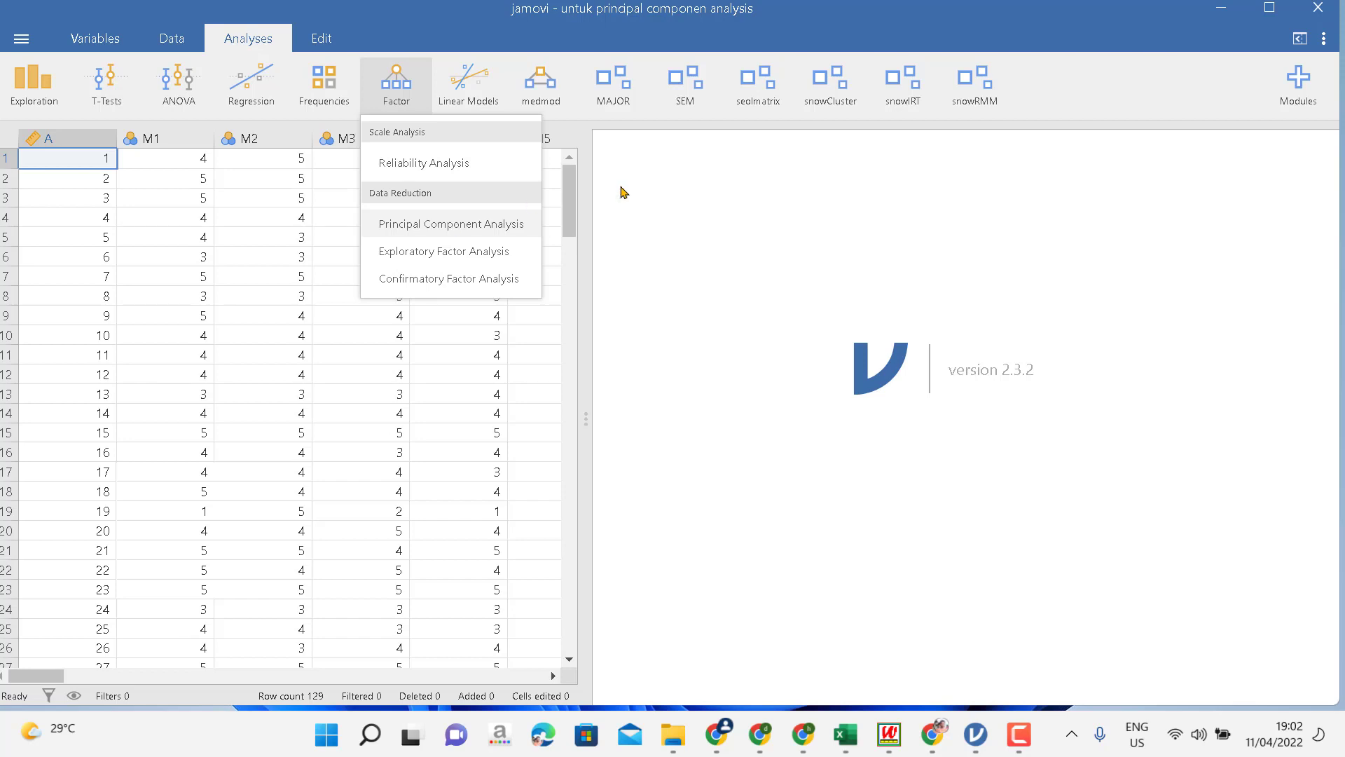
left_click(687, 140)
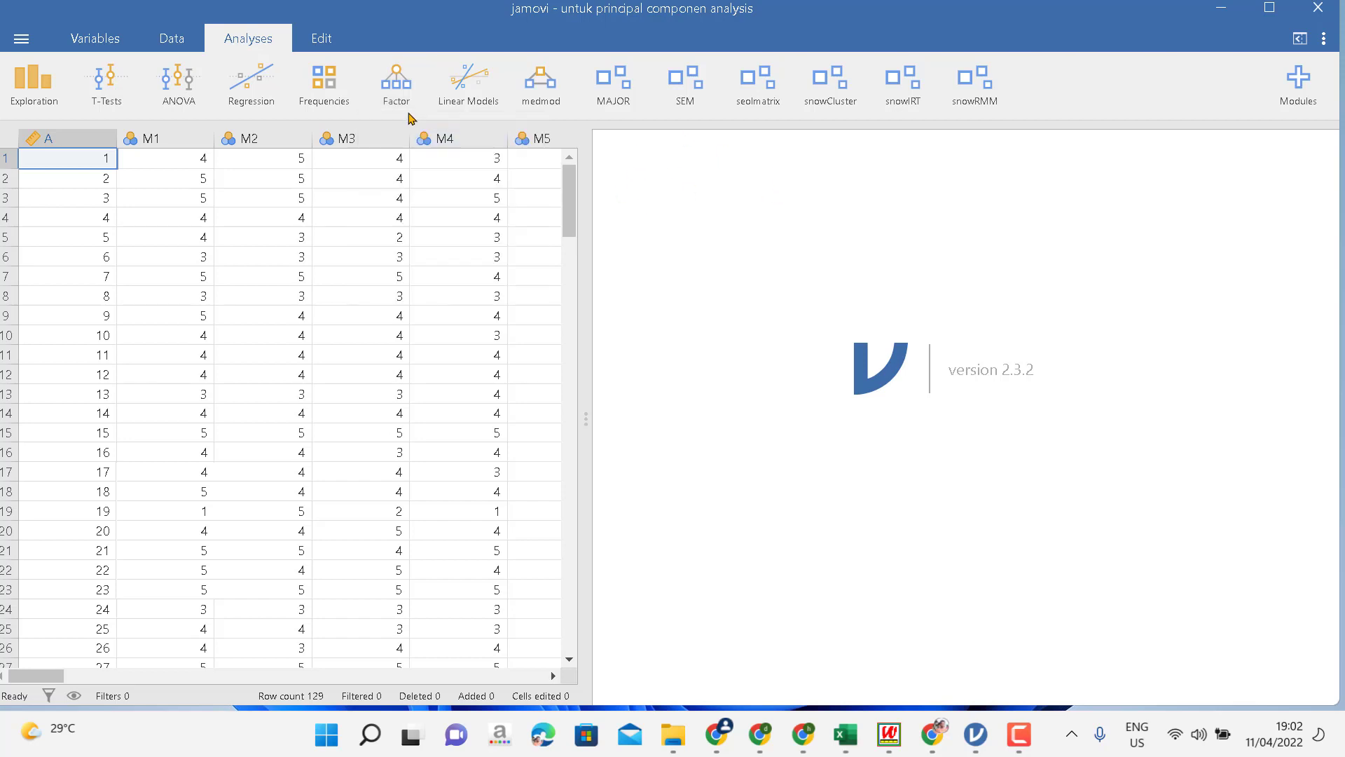
left_click(396, 75)
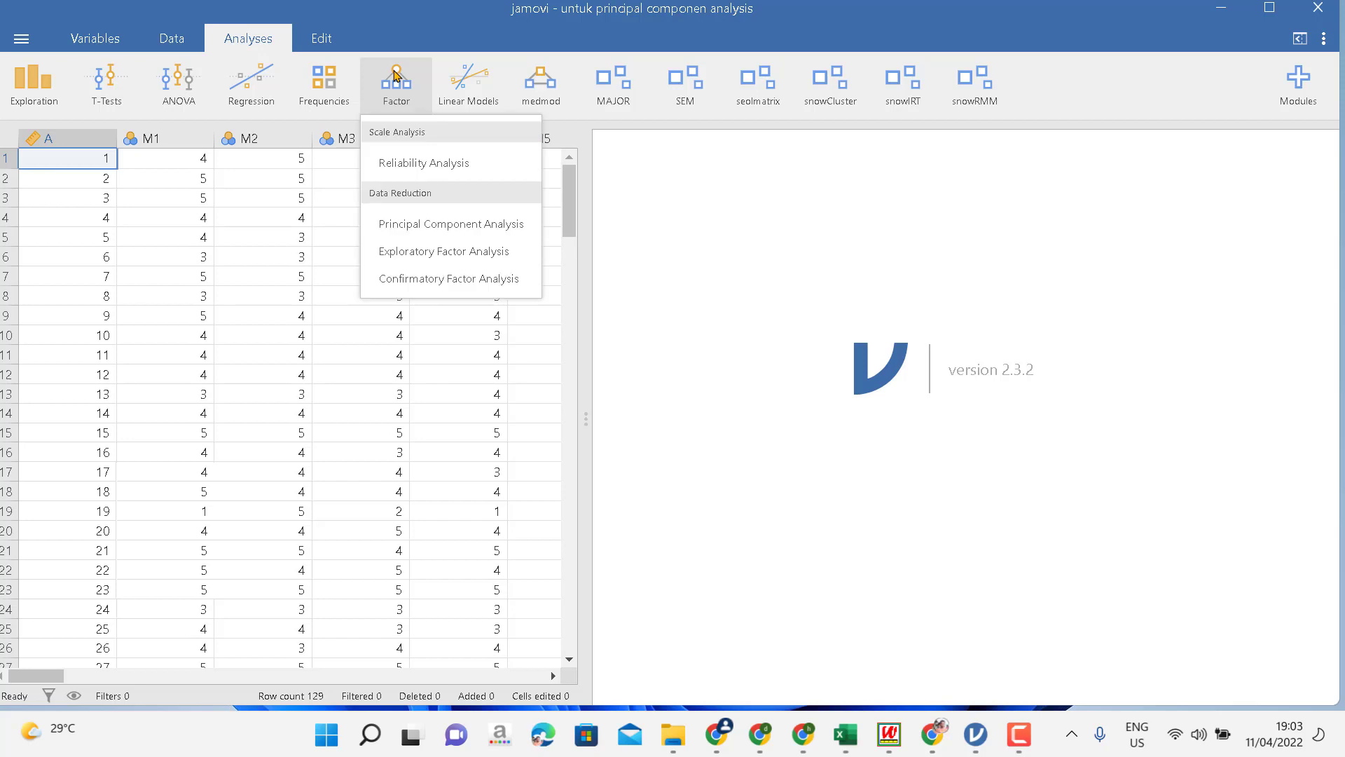
left_click(447, 224)
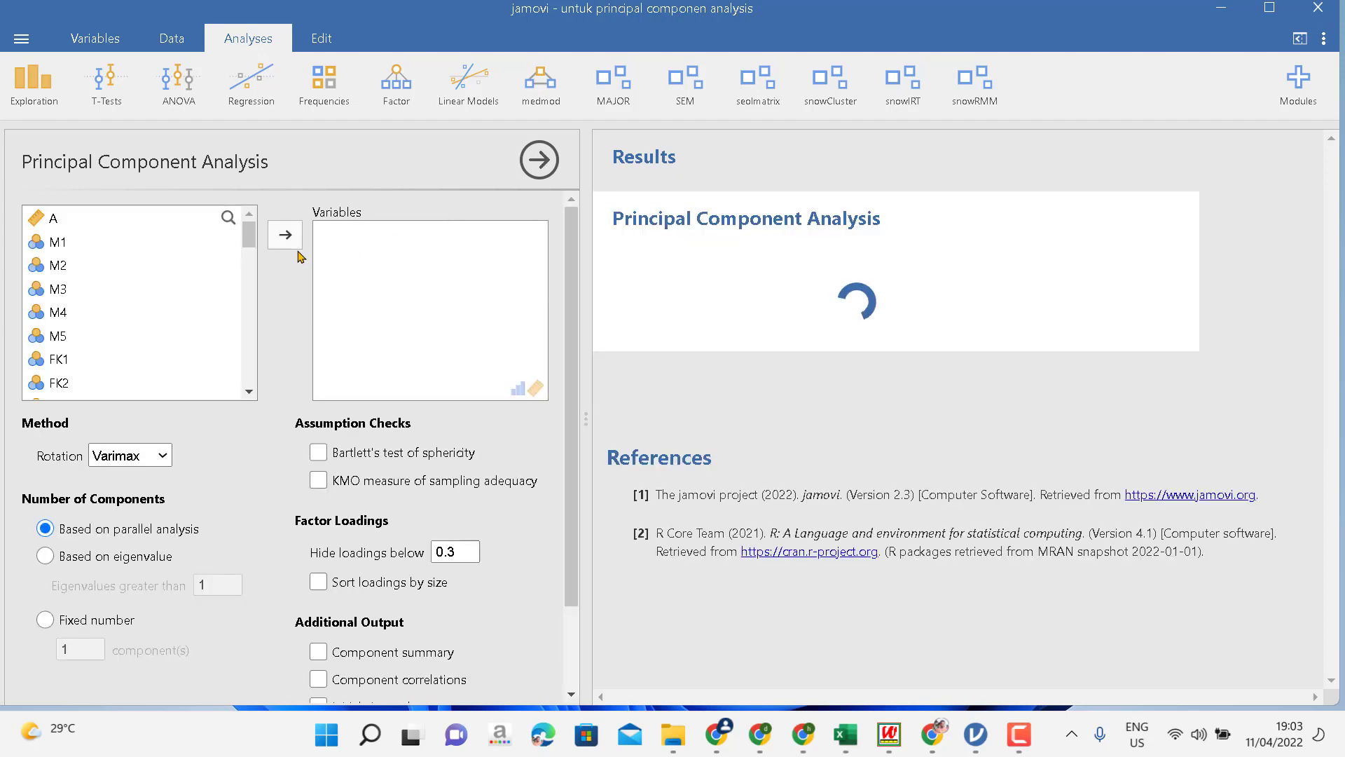
Step: Assign all items from M1 through Y16 as analysis variables, leaving out column A
left_click(53, 246)
left_click(283, 238)
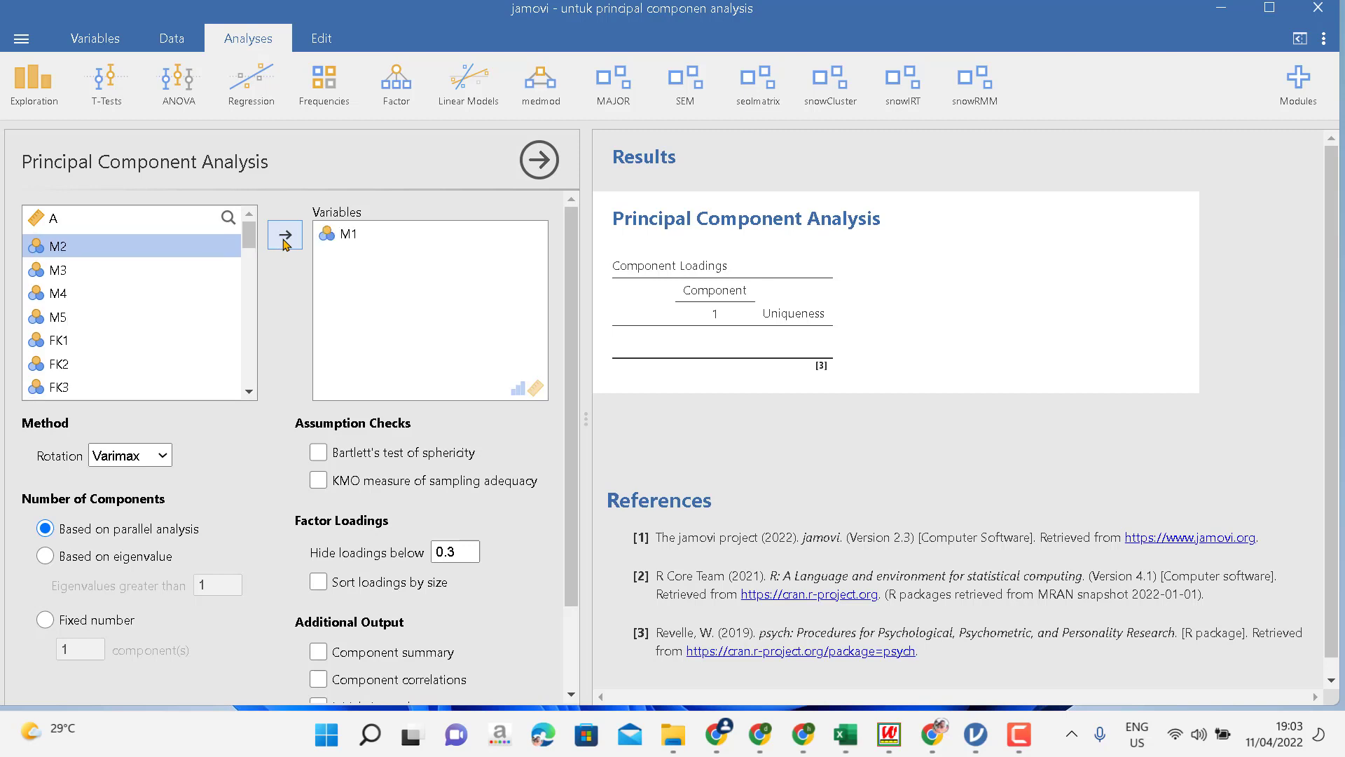
left_click(283, 238)
left_click(284, 238)
left_click(284, 238)
left_click(283, 238)
left_click(284, 238)
left_click(285, 236)
left_click(285, 237)
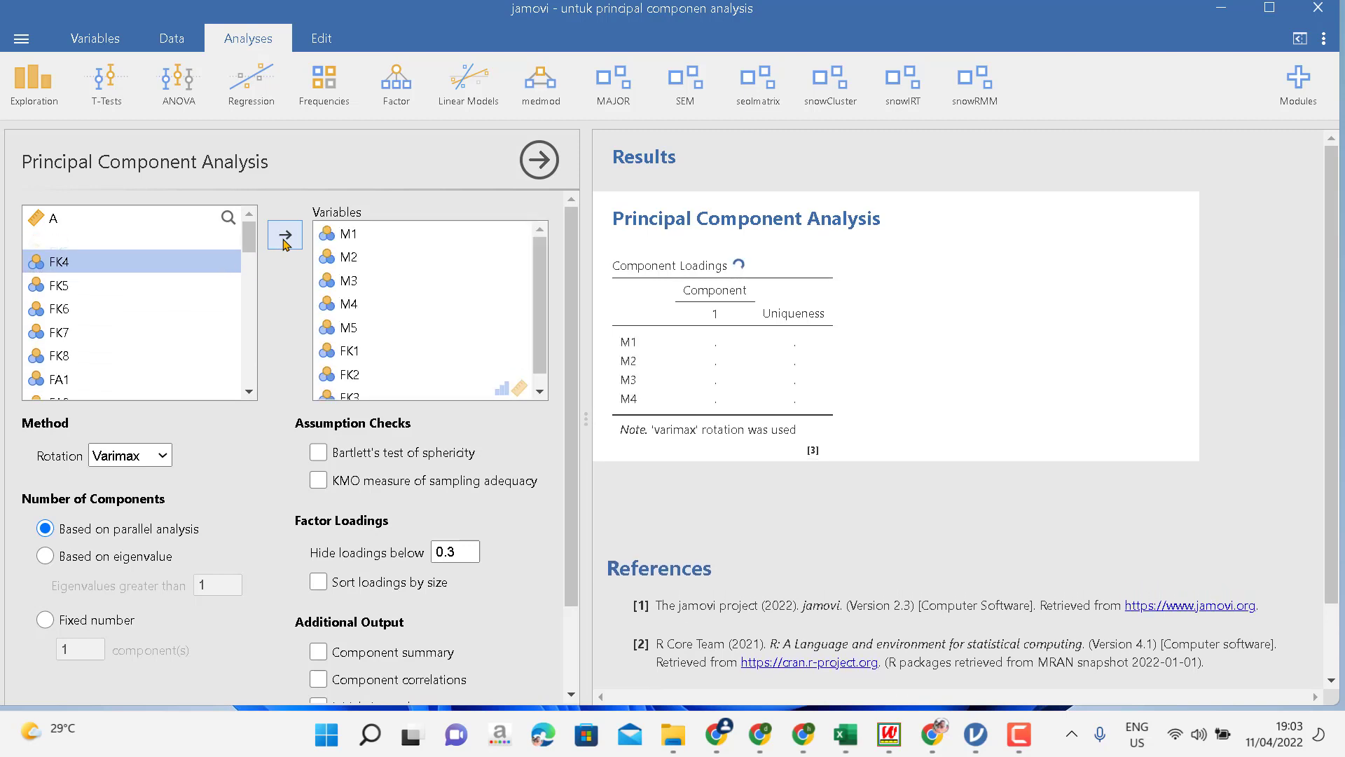
left_click(284, 237)
left_click(285, 237)
left_click(285, 237)
left_click(284, 237)
left_click(284, 237)
left_click(284, 237)
left_click(285, 237)
left_click(284, 237)
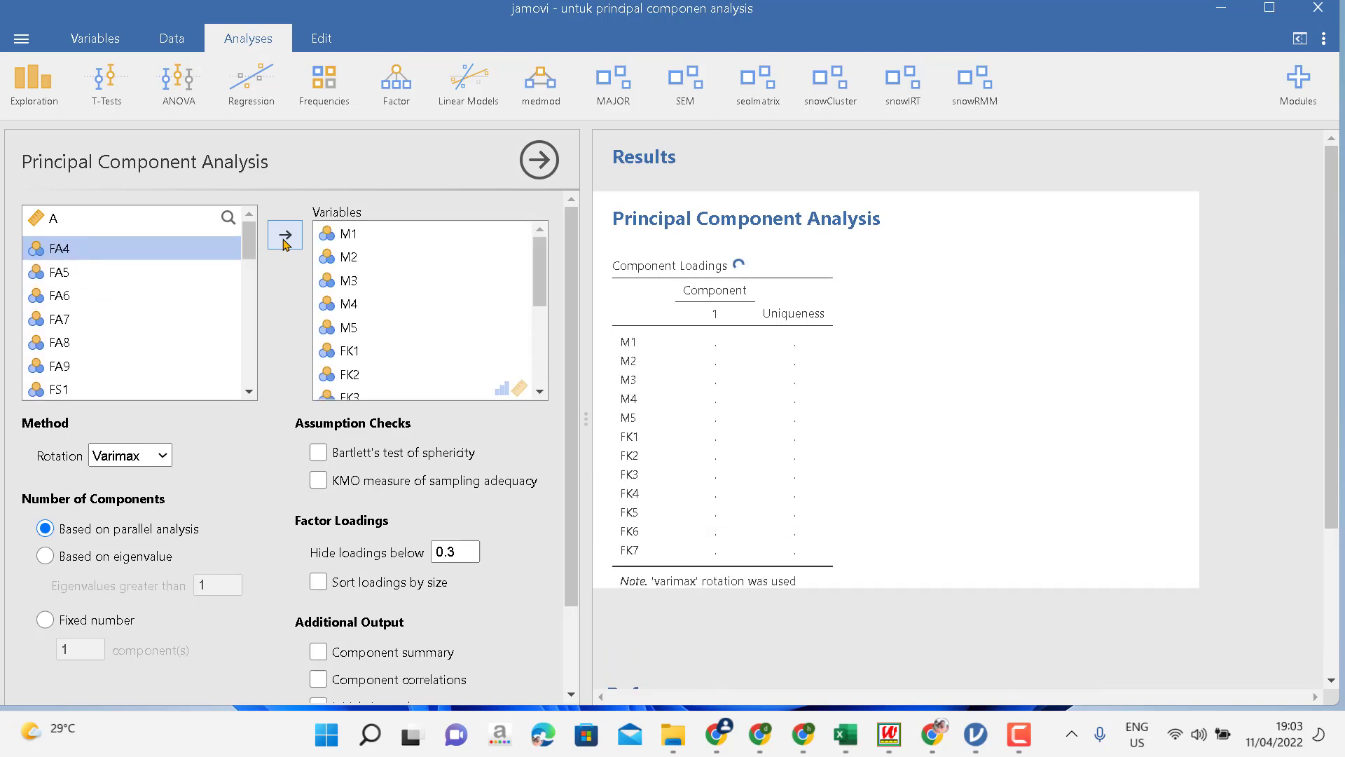
left_click(284, 237)
left_click(285, 237)
left_click(284, 237)
left_click(285, 237)
left_click(284, 237)
left_click(285, 237)
left_click(285, 236)
left_click(285, 237)
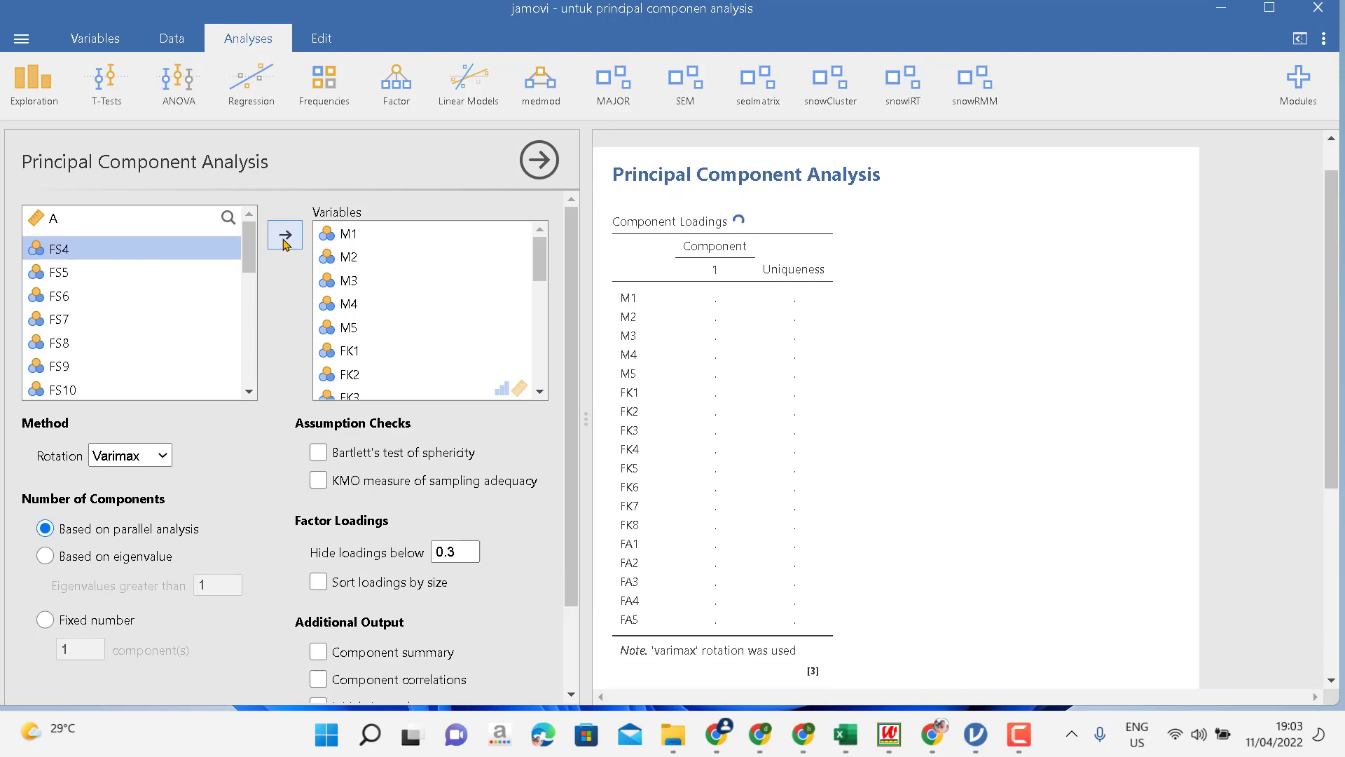
left_click(285, 237)
left_click(284, 237)
left_click(285, 237)
left_click(285, 236)
left_click(285, 237)
left_click(284, 236)
left_click(285, 237)
left_click(284, 236)
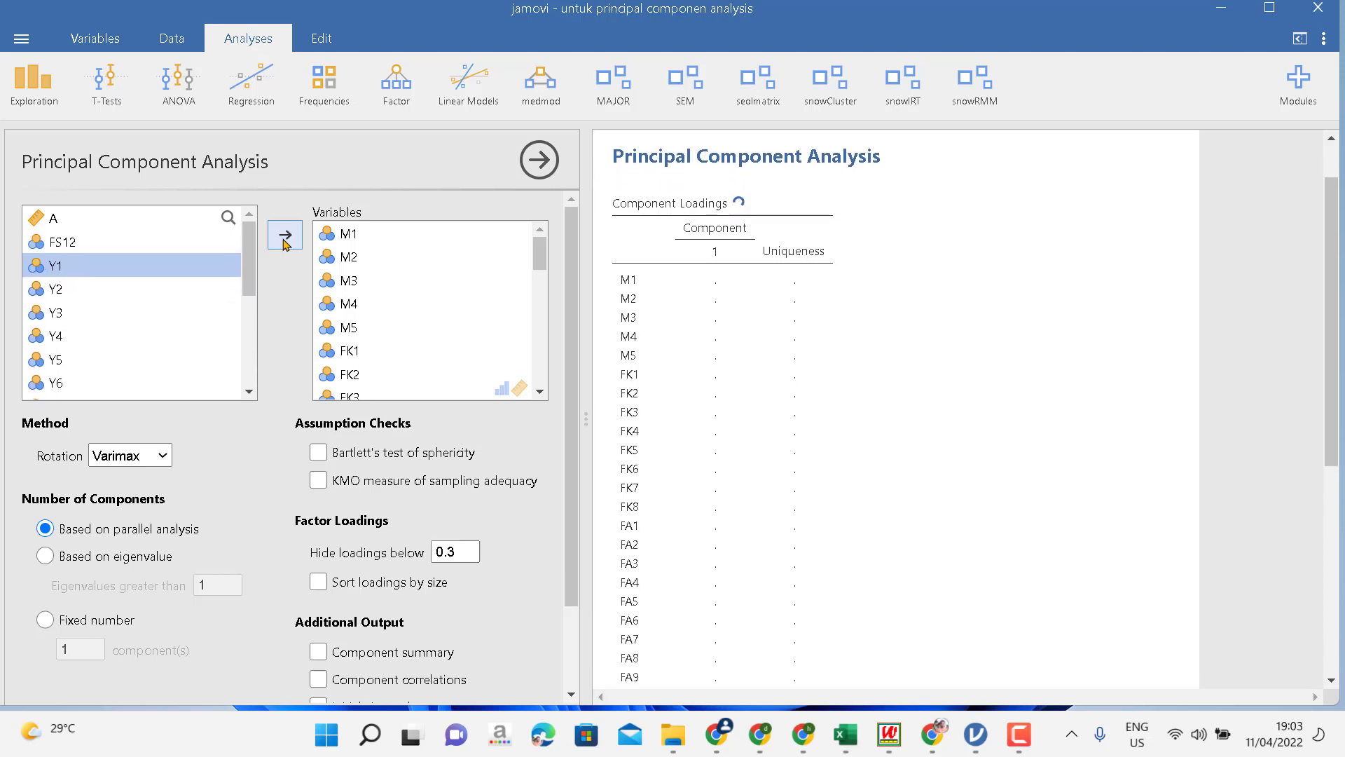
left_click(284, 237)
left_click(284, 237)
left_click(284, 237)
left_click(284, 236)
left_click(285, 237)
left_click(285, 236)
left_click(284, 237)
left_click(284, 237)
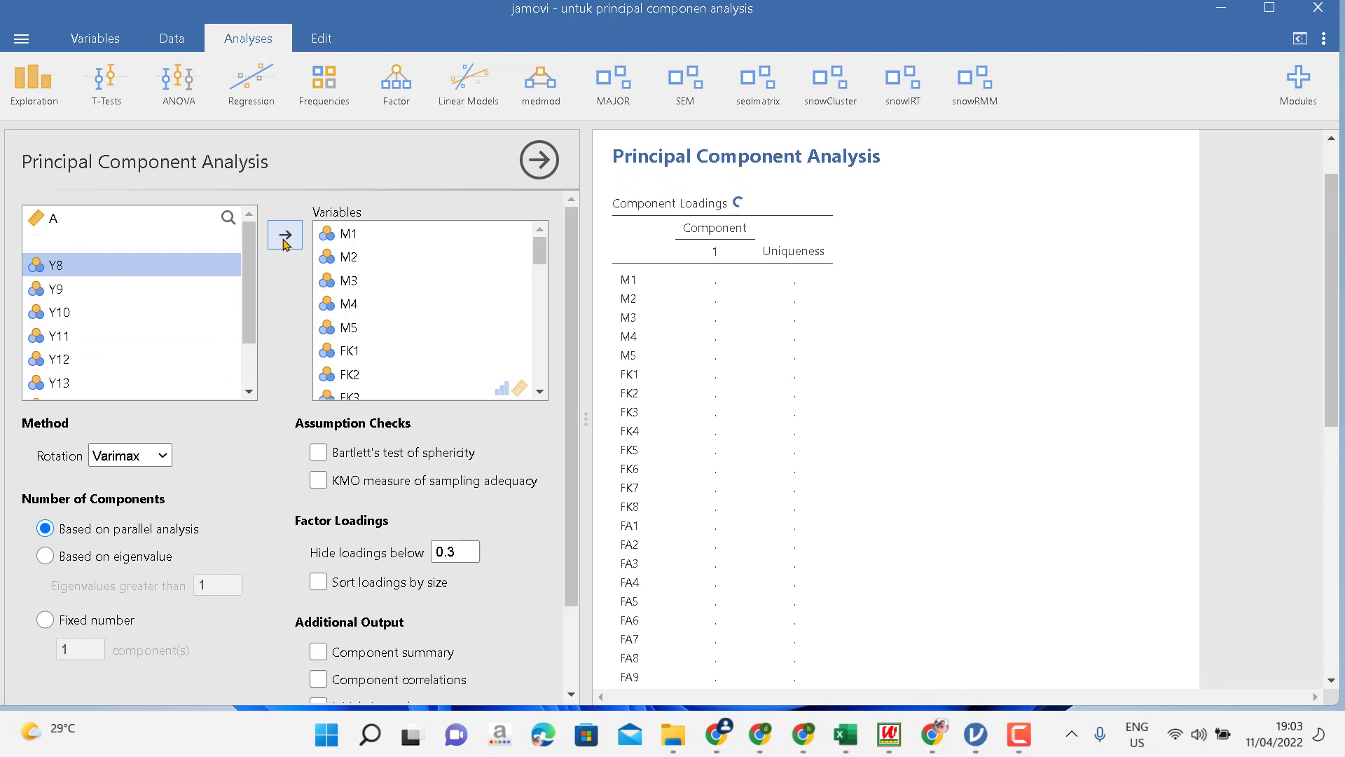
left_click(285, 237)
left_click(284, 236)
left_click(284, 237)
left_click(285, 236)
left_click(284, 237)
left_click(285, 236)
left_click(284, 237)
left_click(284, 237)
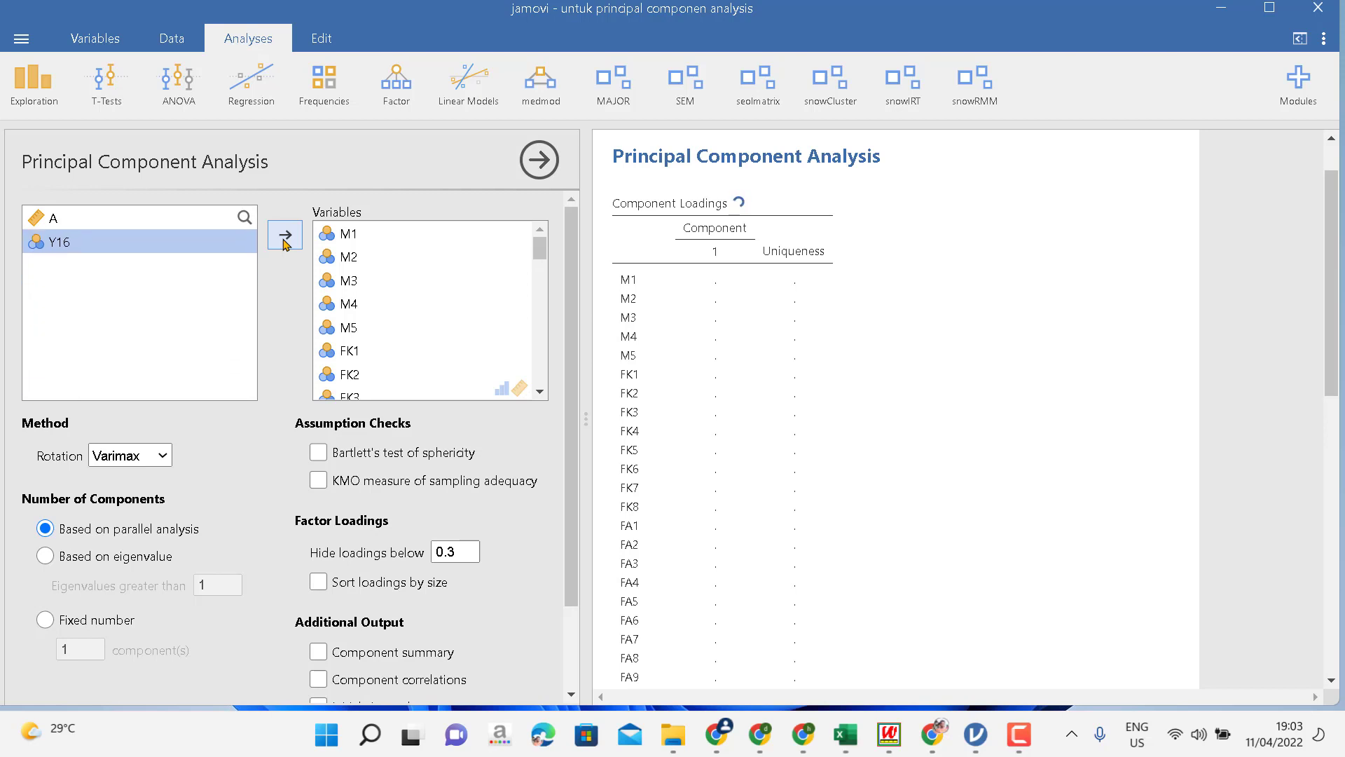
left_click(285, 237)
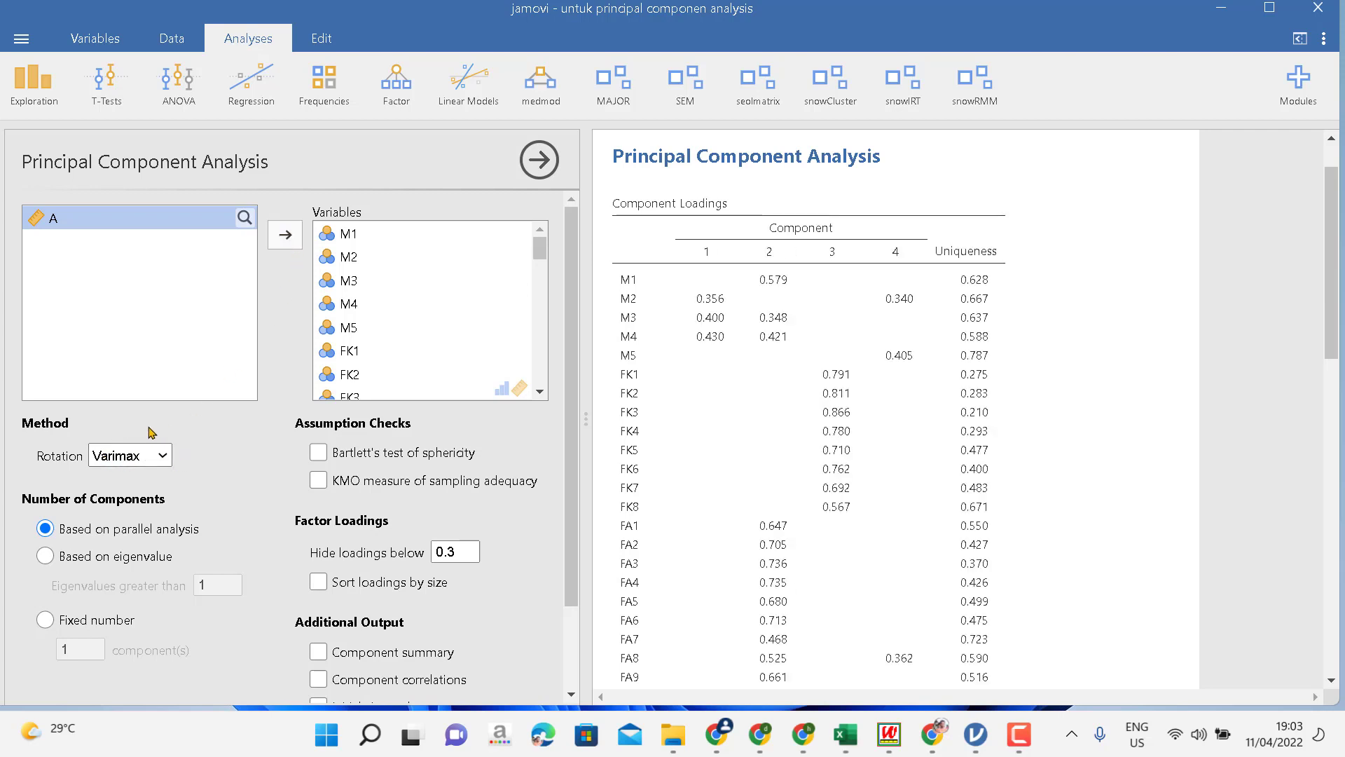
Step: Set the rotation to Promax and enable Bartlett's test of sphericity and the KMO measure of sampling adequacy
left_click(164, 459)
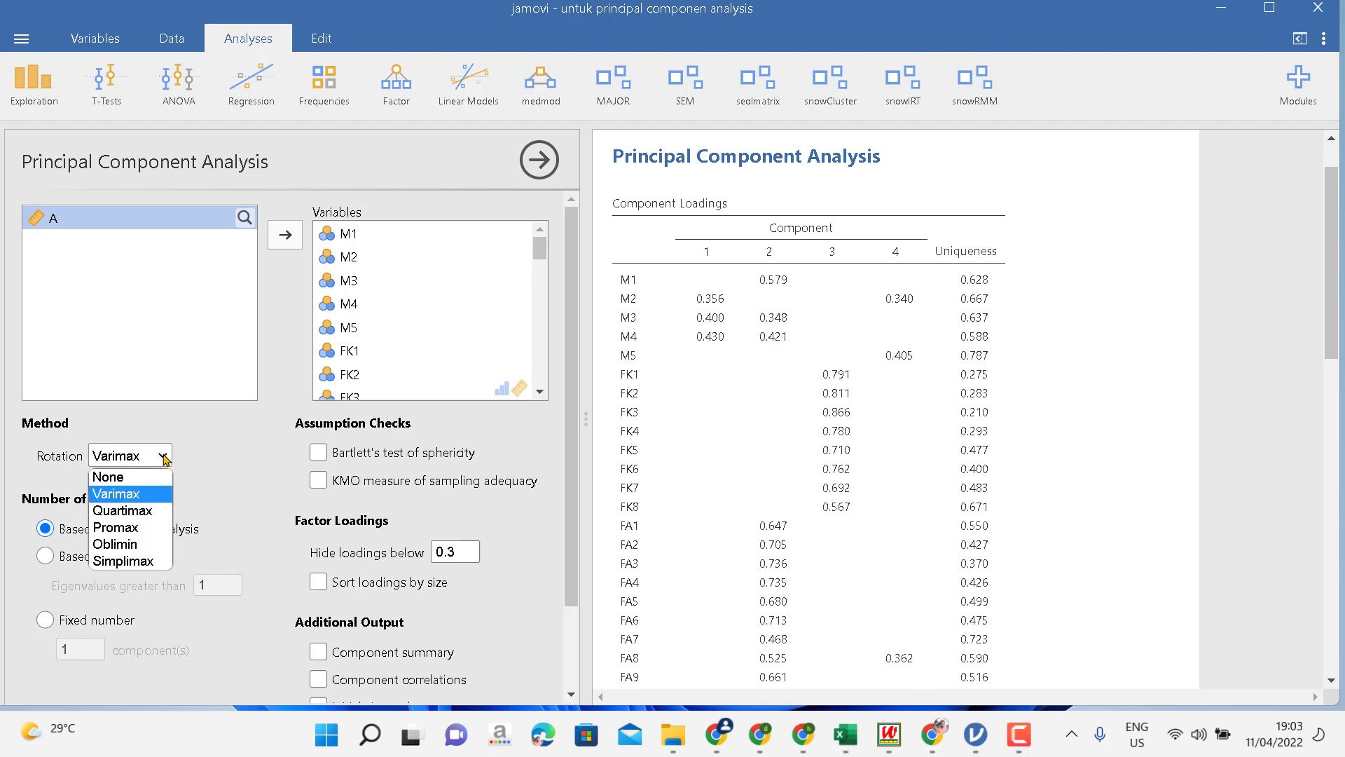
left_click(134, 529)
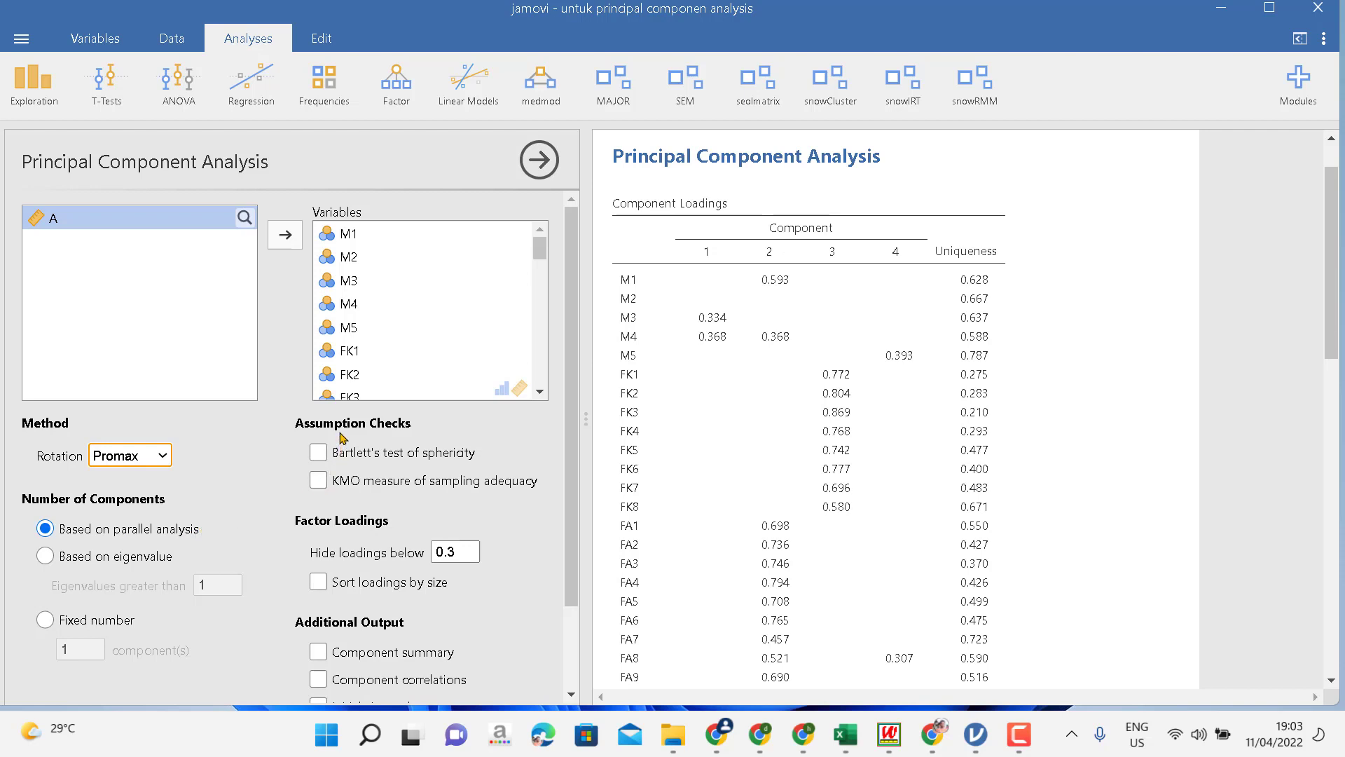
left_click(318, 452)
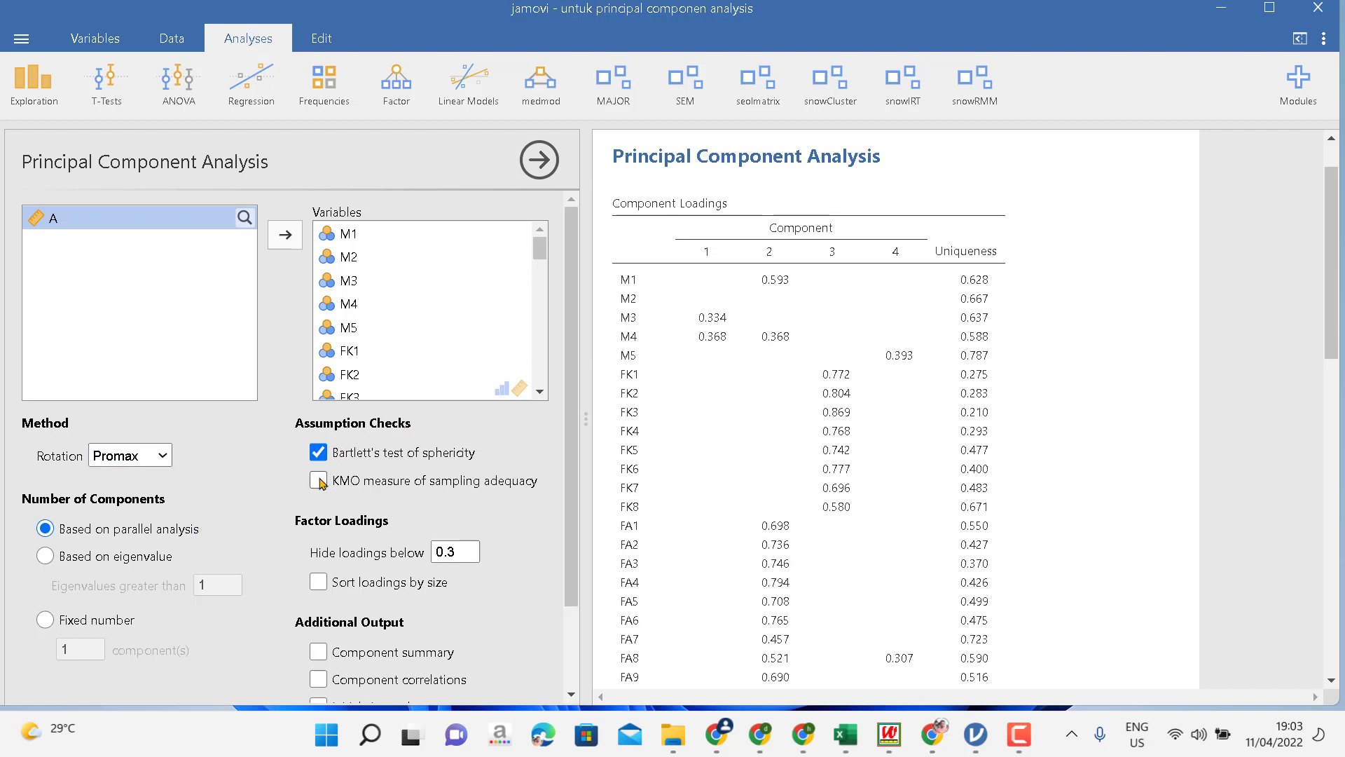
left_click(320, 481)
Step: Include the component summary, component correlations and scree plot as additional output
left_click_drag(572, 464, 578, 584)
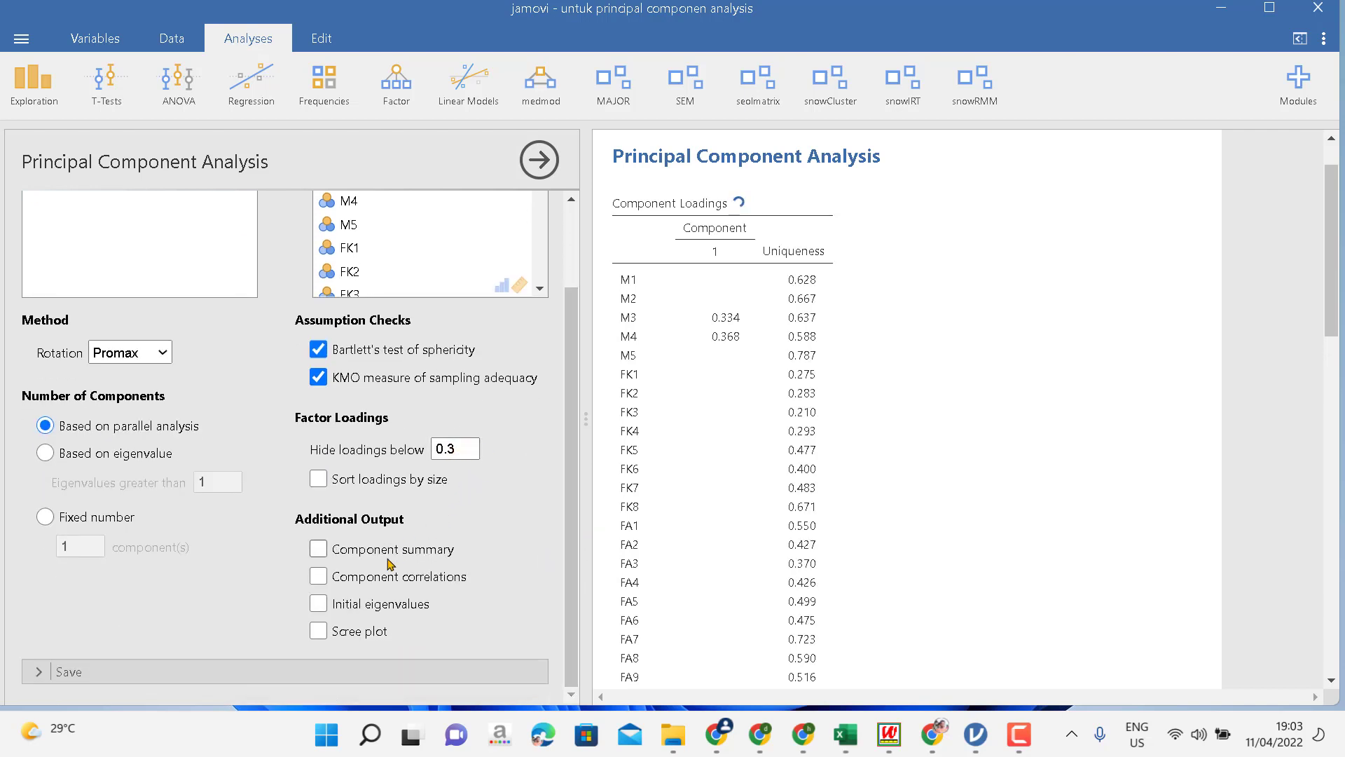
left_click(319, 550)
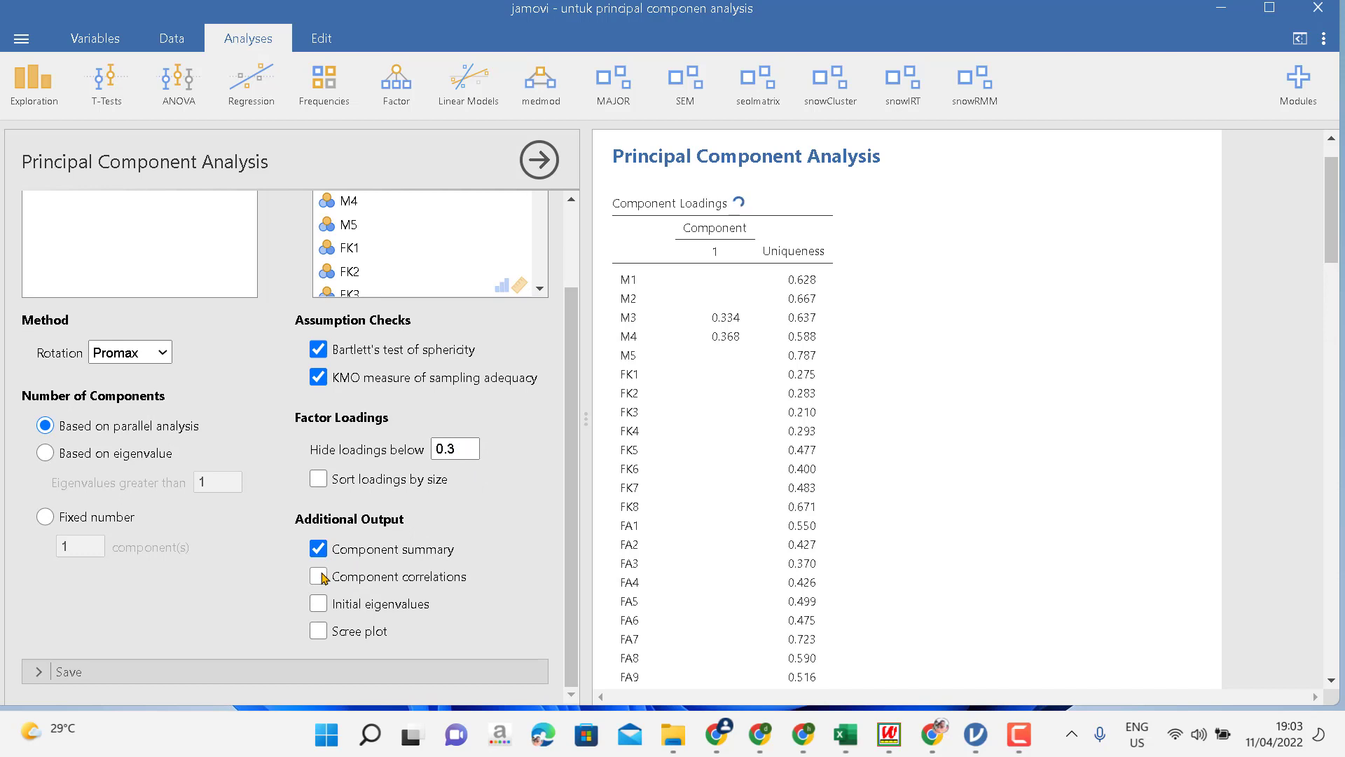
left_click(321, 576)
left_click(320, 631)
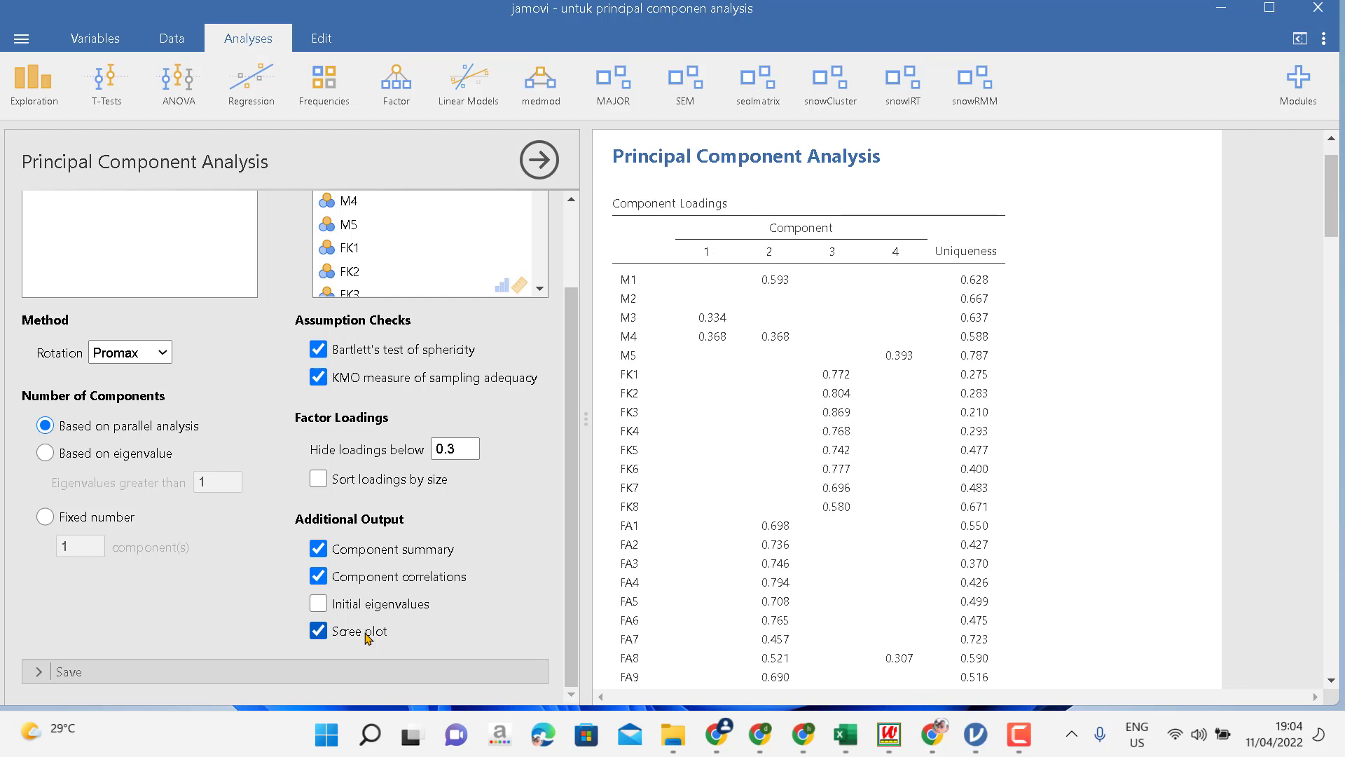
Step: Review the analysis settings and examine the component loadings table for the items
scroll(571, 307, "up", 3)
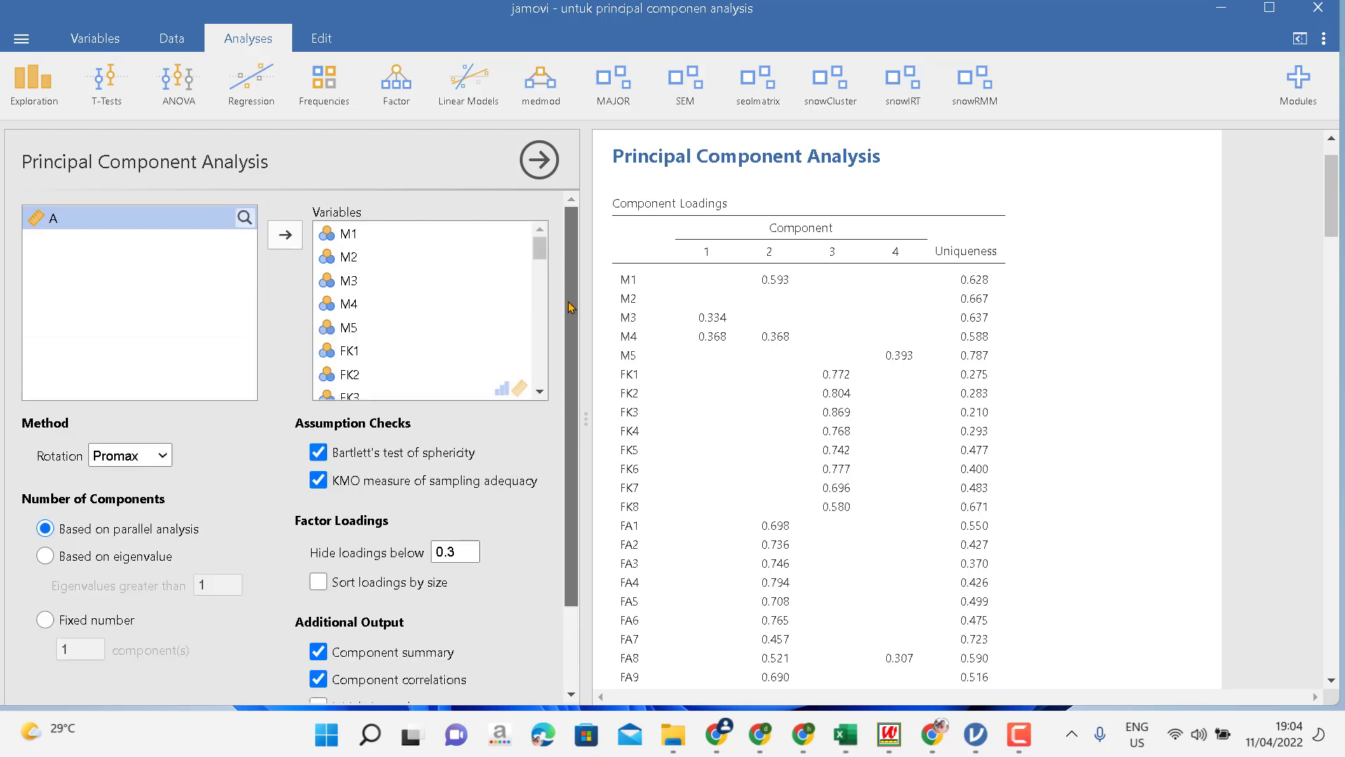
scroll(558, 562, "down", 2)
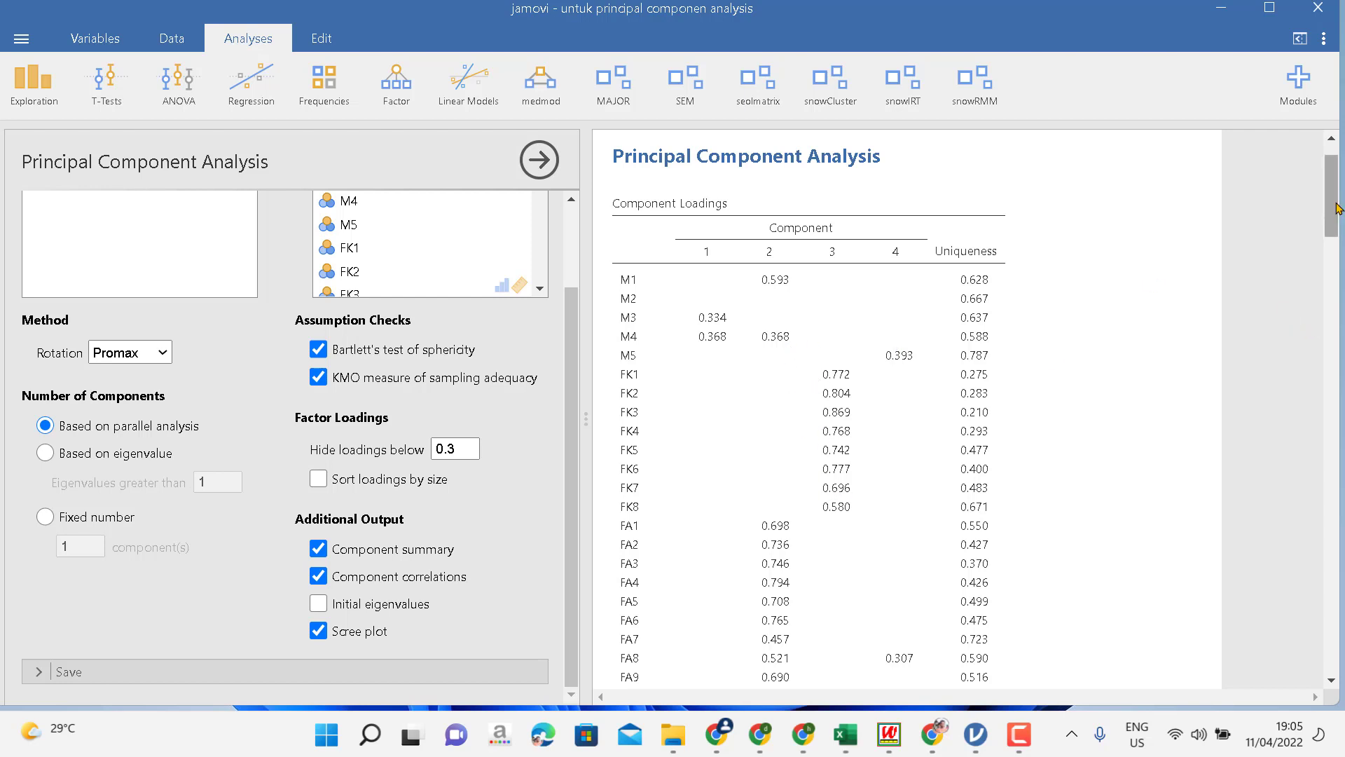
scroll(1330, 226, "down", 1)
scroll(634, 201, "down", 2)
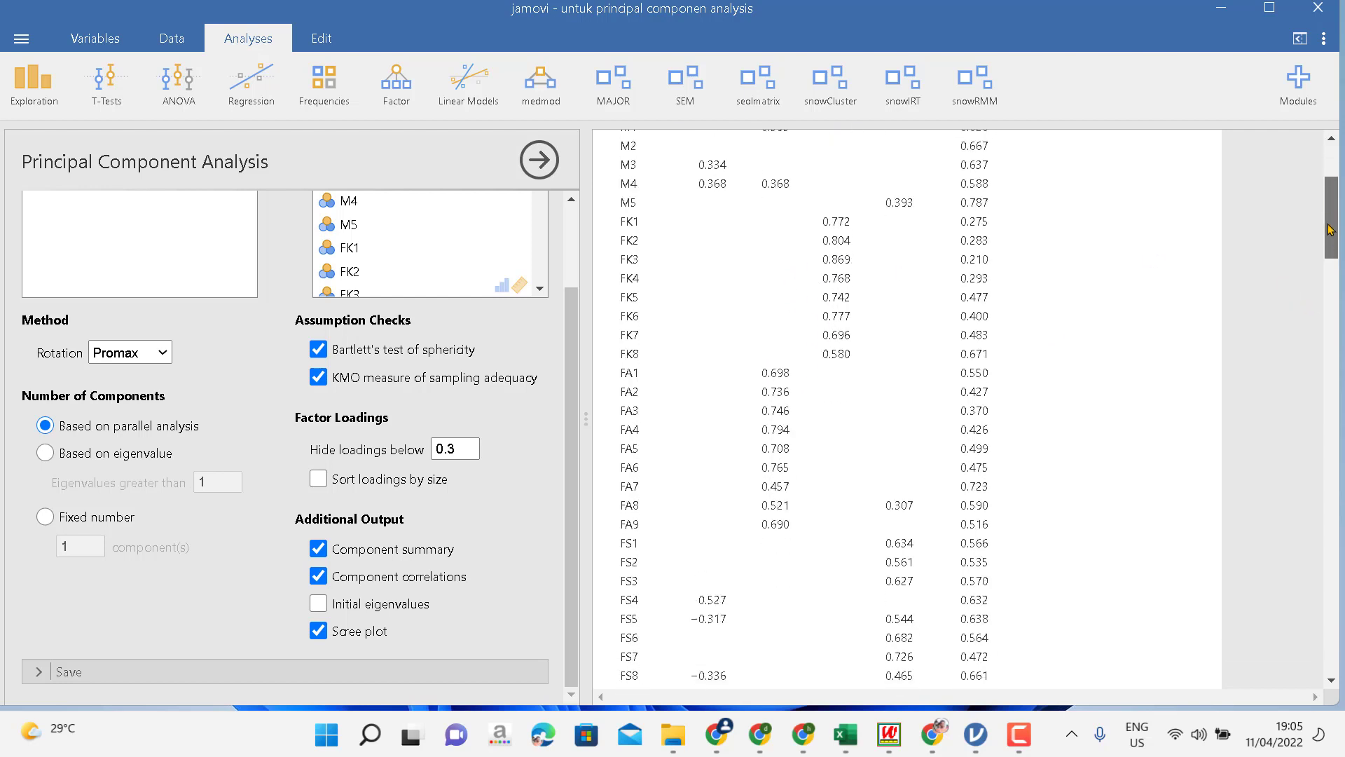
scroll(634, 201, "up", 1)
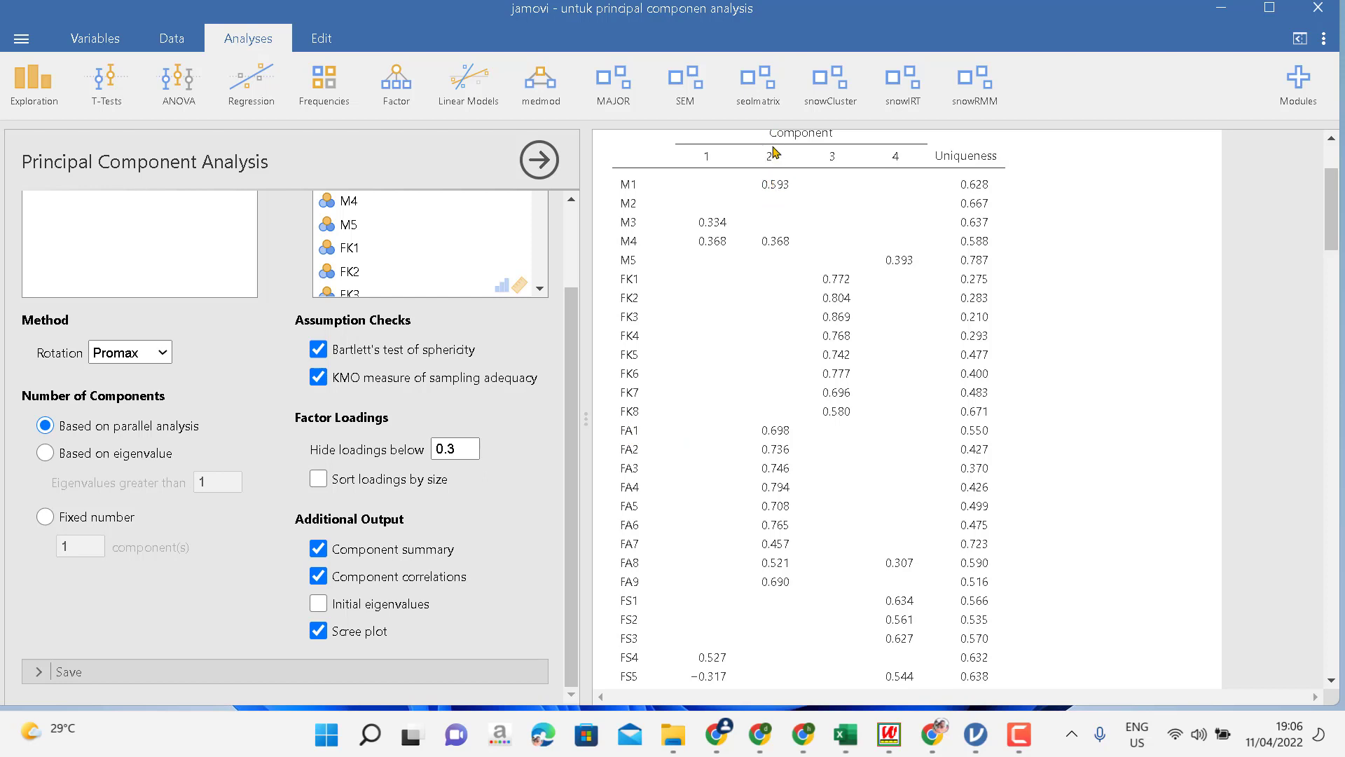
Step: Examine which component each item from M1 to Y16 loads on in the unsorted loadings table, including cross-loadings
left_click(1334, 281)
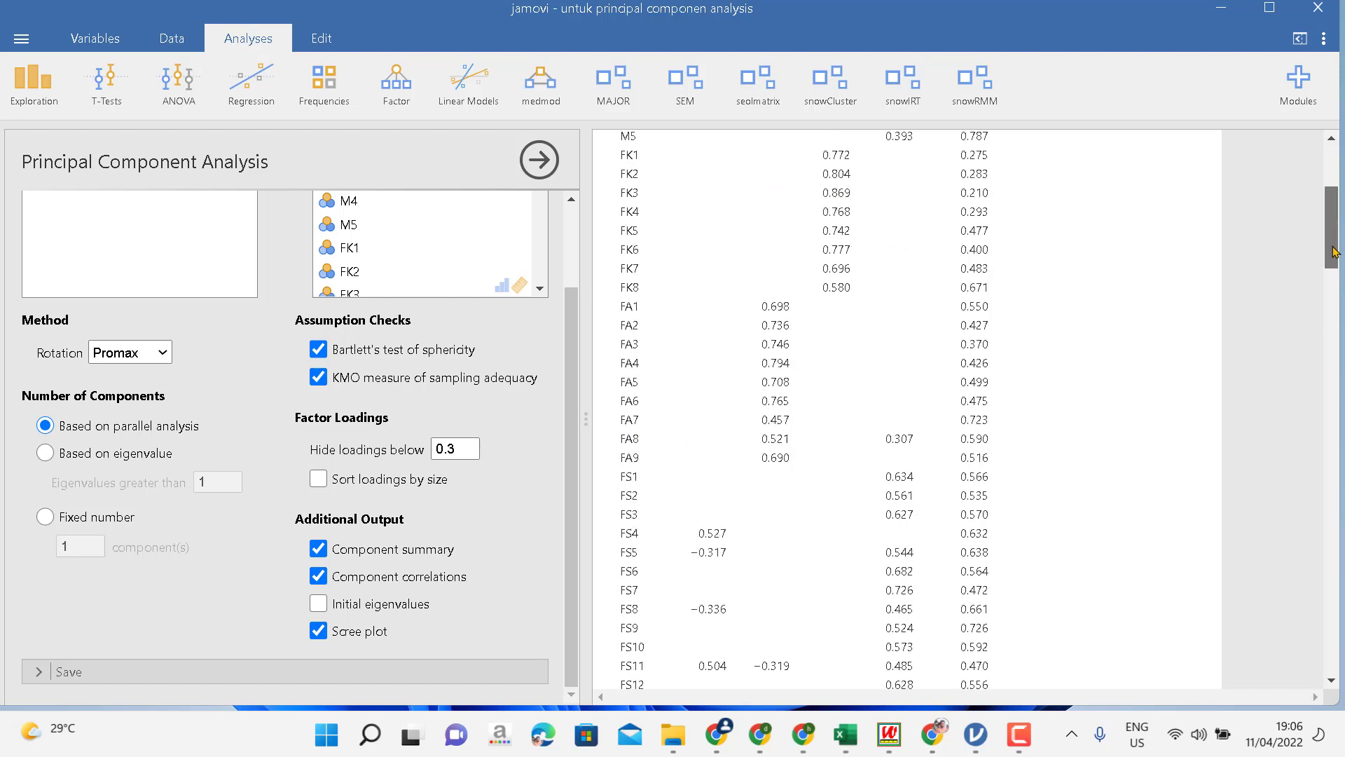
left_click_drag(1335, 281, 920, 300)
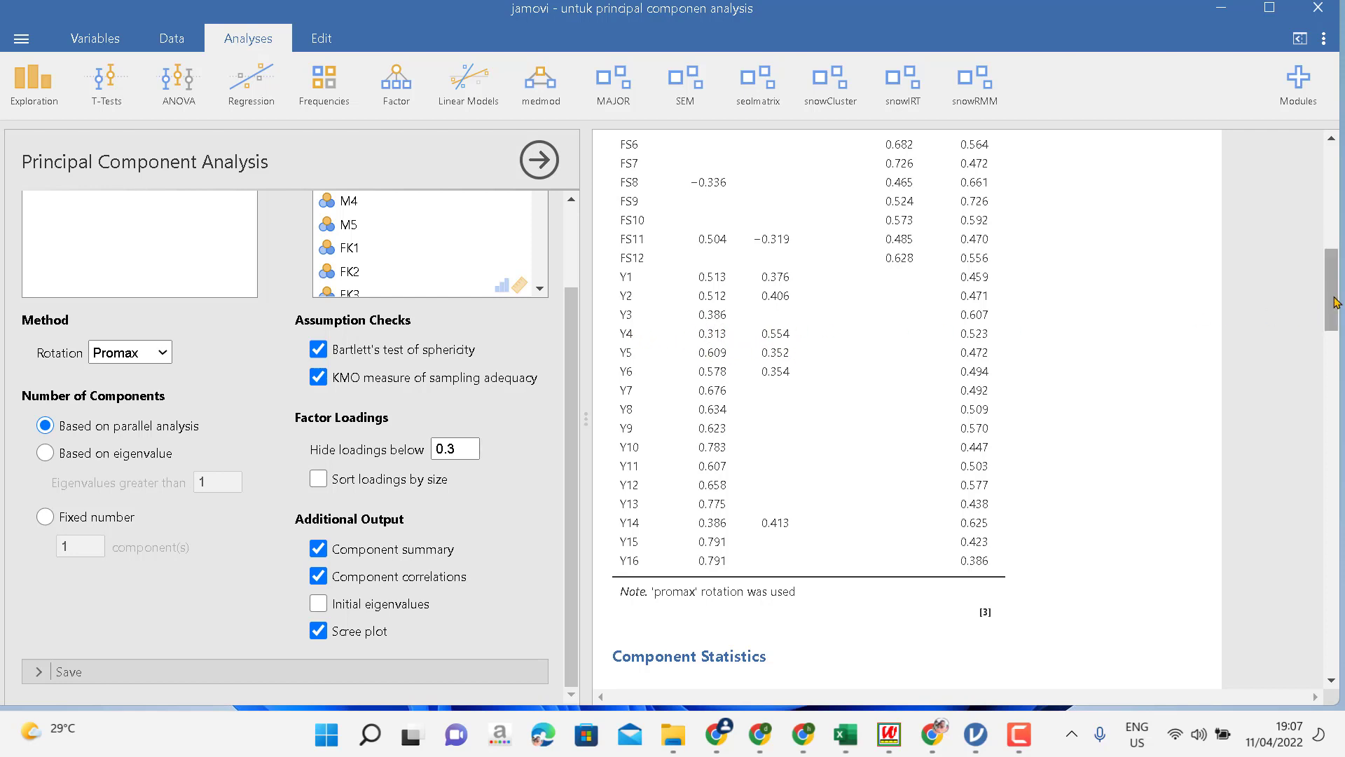
left_click_drag(1333, 293, 1335, 228)
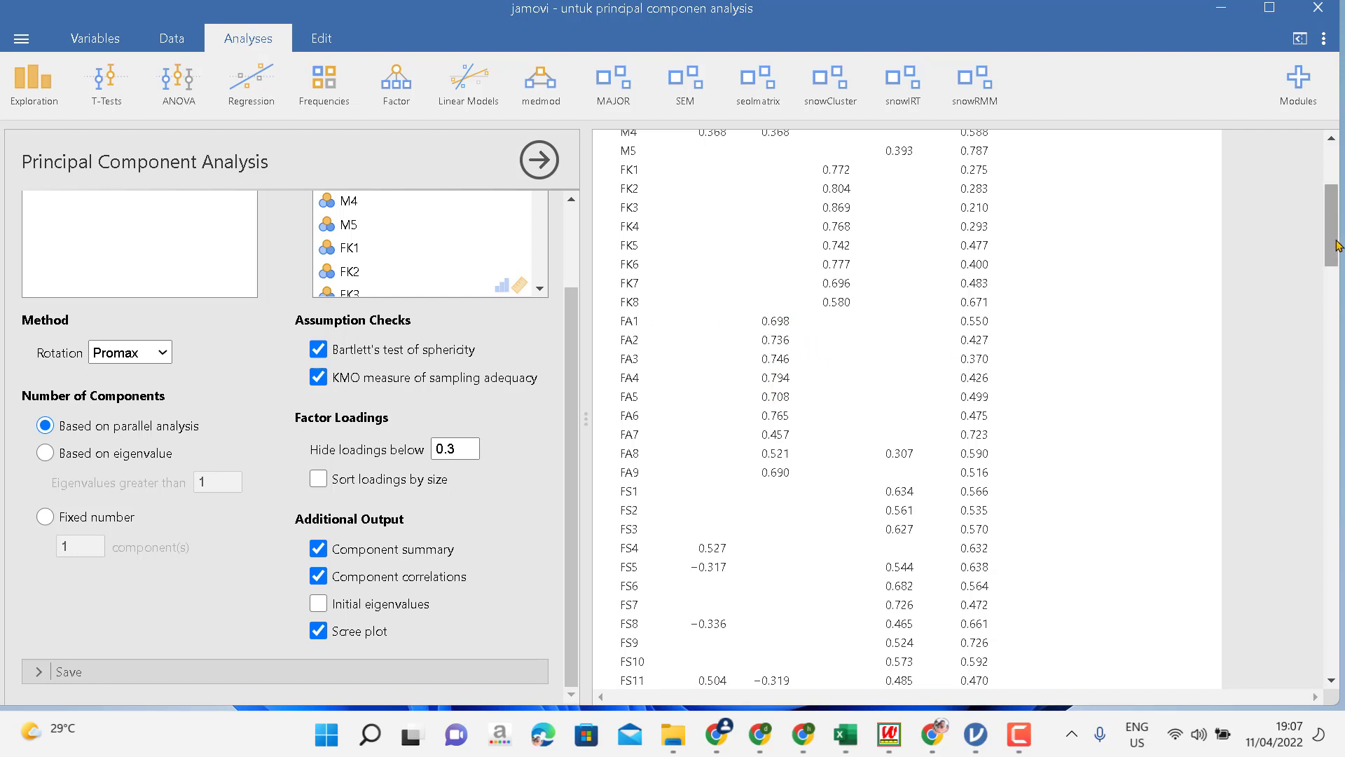
scroll(1336, 292, "down", 5)
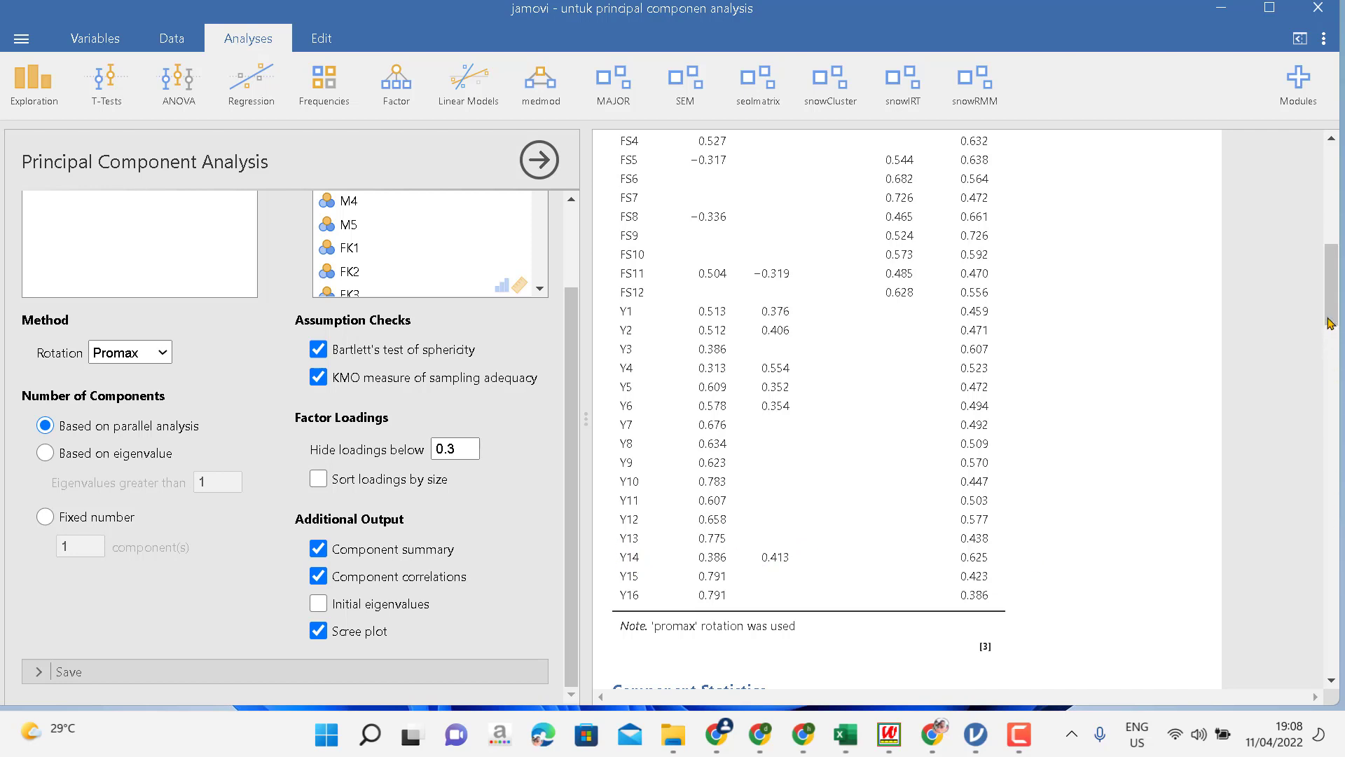
scroll(1331, 295, "up", 2)
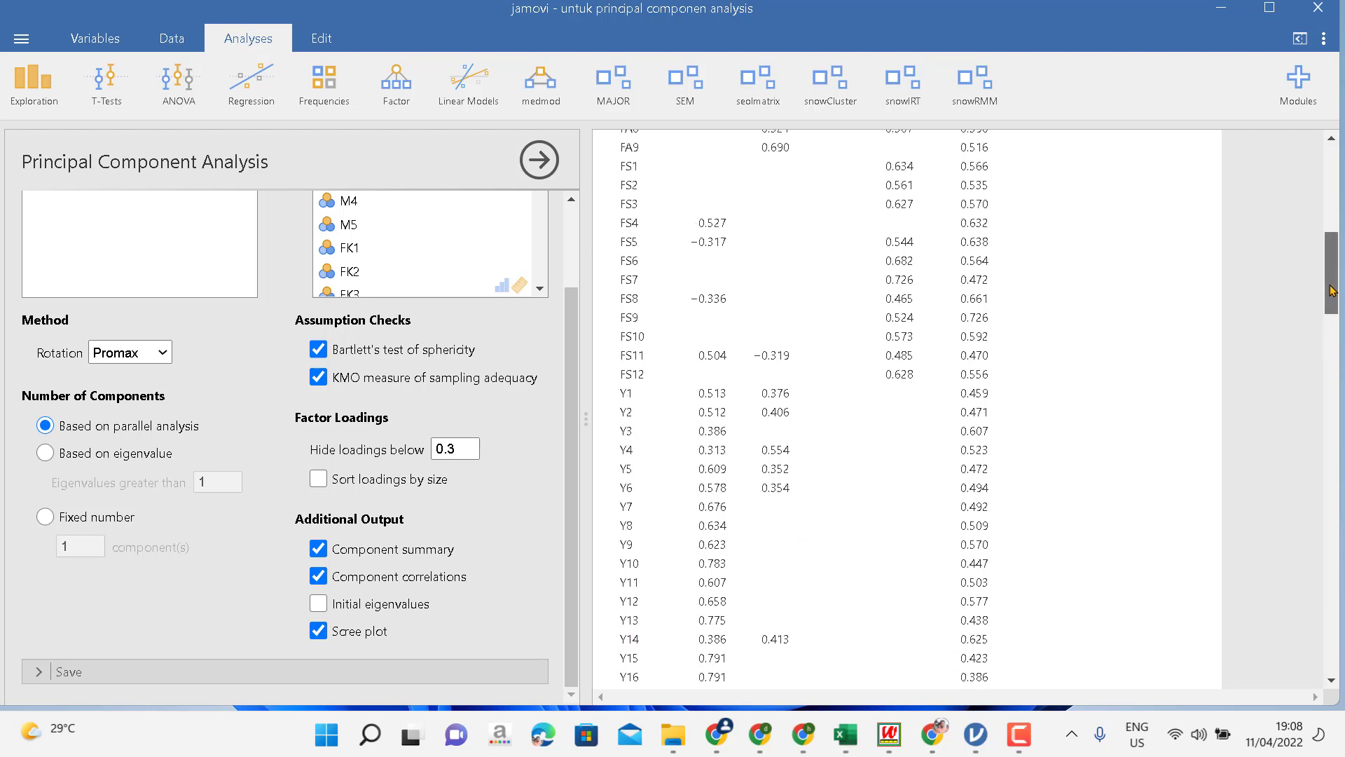
left_click_drag(1331, 291, 1331, 216)
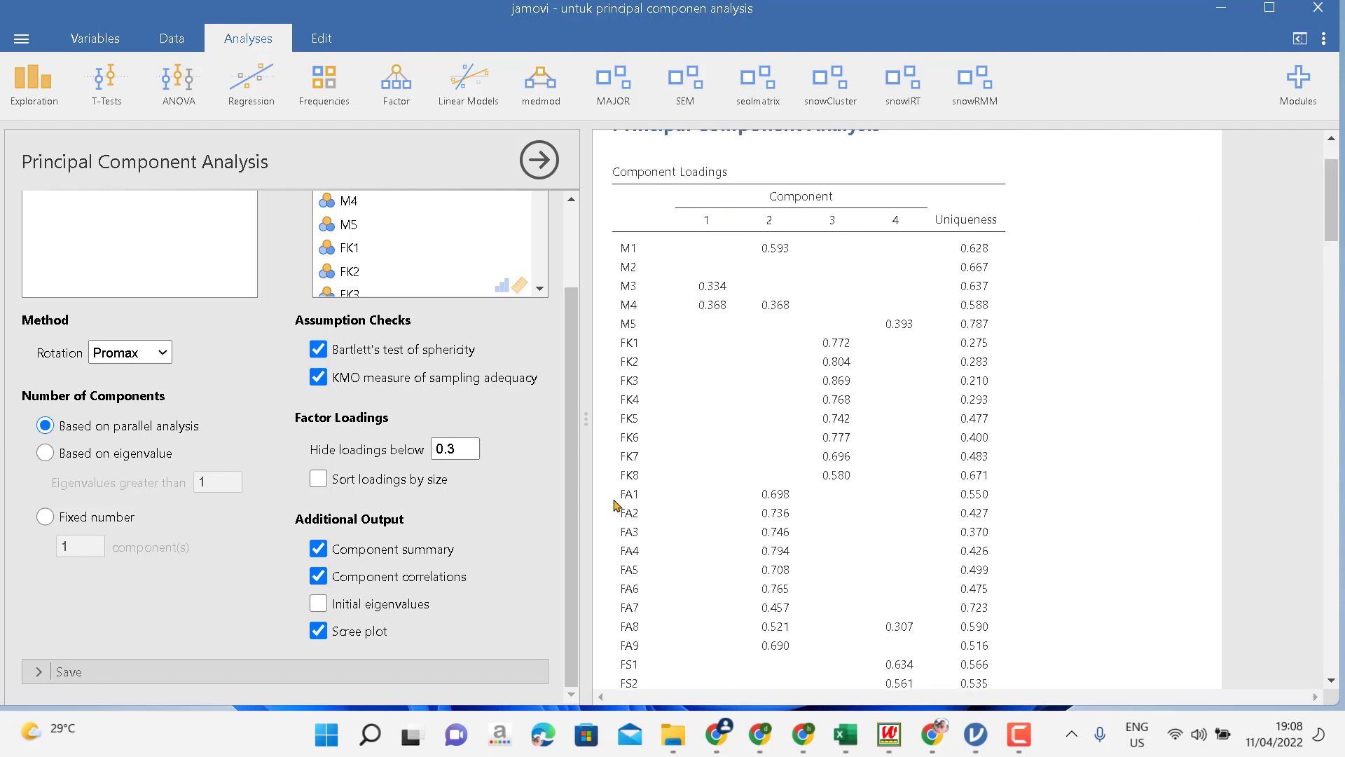
left_click_drag(1337, 236, 1324, 262)
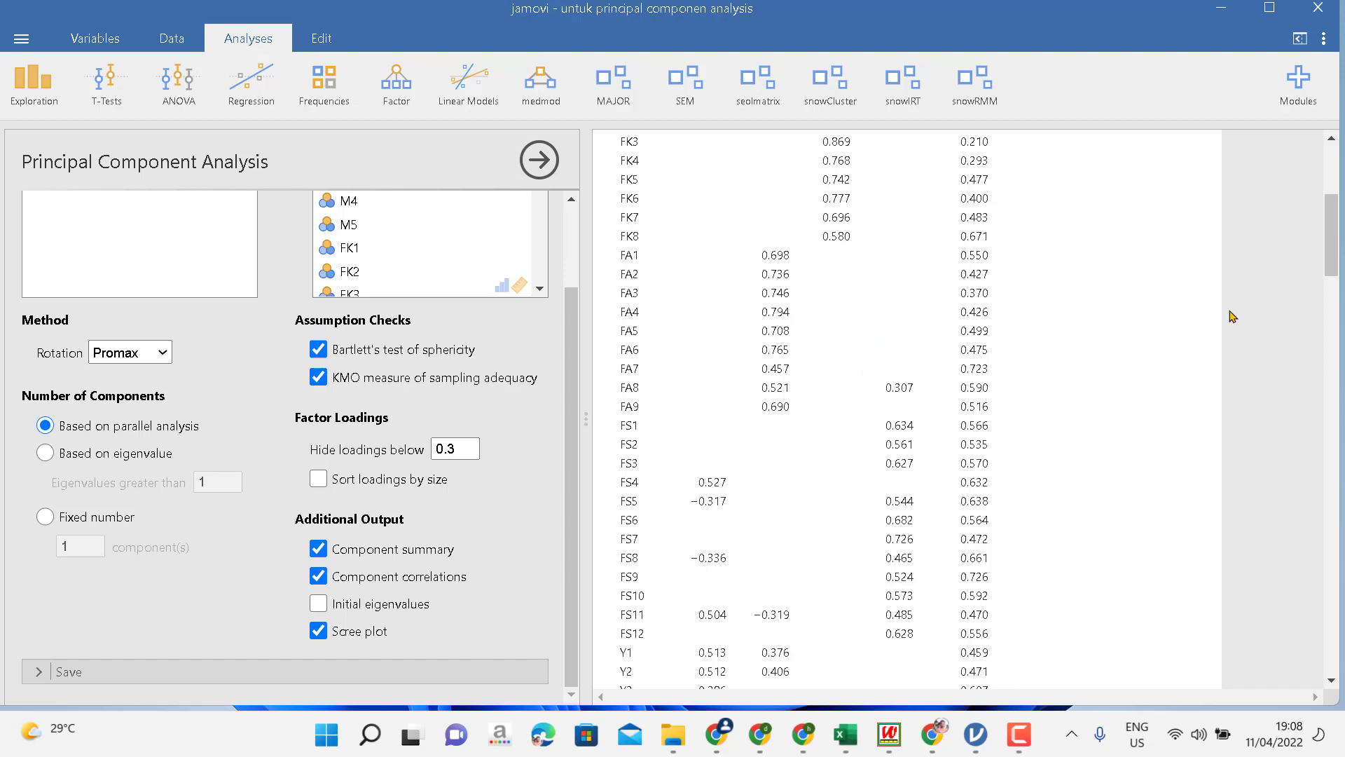
mouse_move(1329, 263)
left_mouse_down()
mouse_move(1327, 219)
mouse_move(1326, 285)
mouse_move(1326, 270)
left_mouse_up()
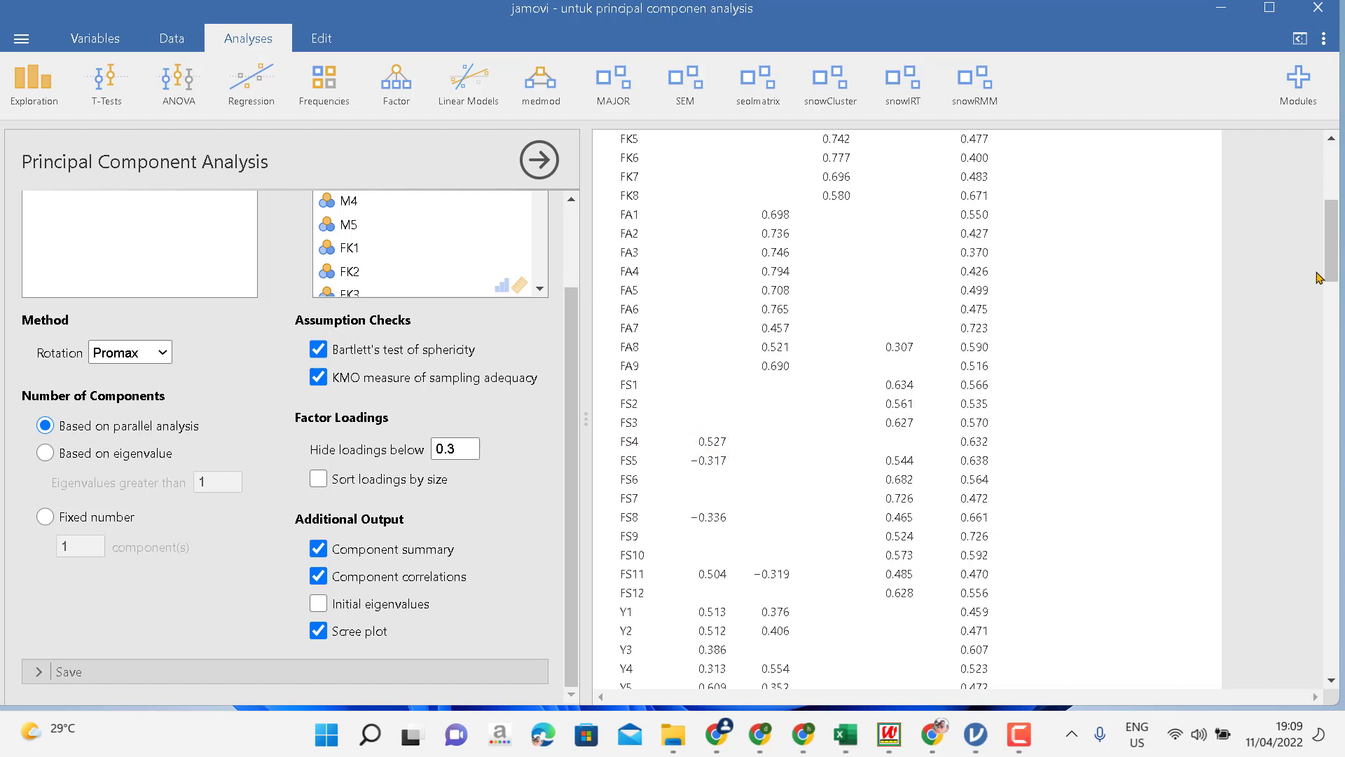
left_click_drag(1331, 277, 1323, 243)
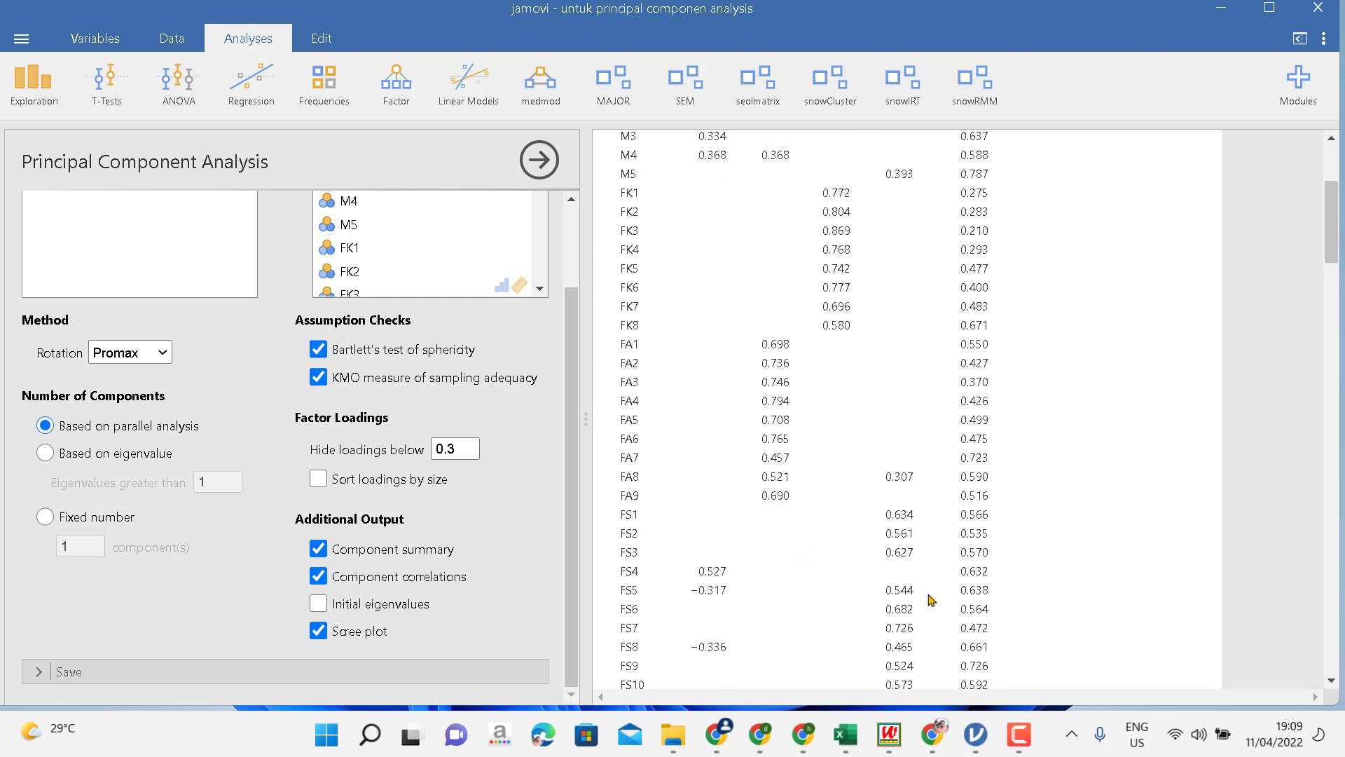
left_click_drag(1341, 219, 1340, 263)
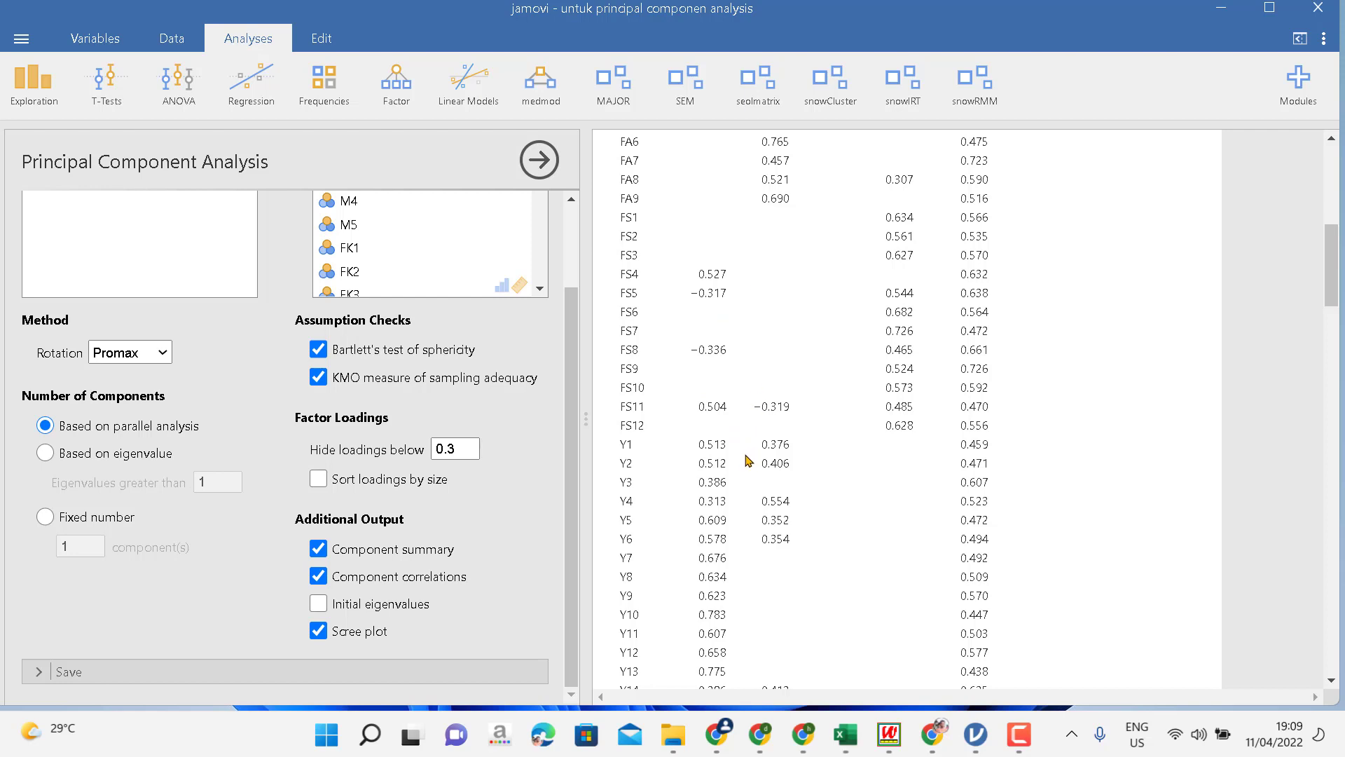
Step: Sort the factor loadings by size and go through the items grouped under each component in the loadings table
left_click(320, 481)
left_click_drag(1331, 284, 1326, 210)
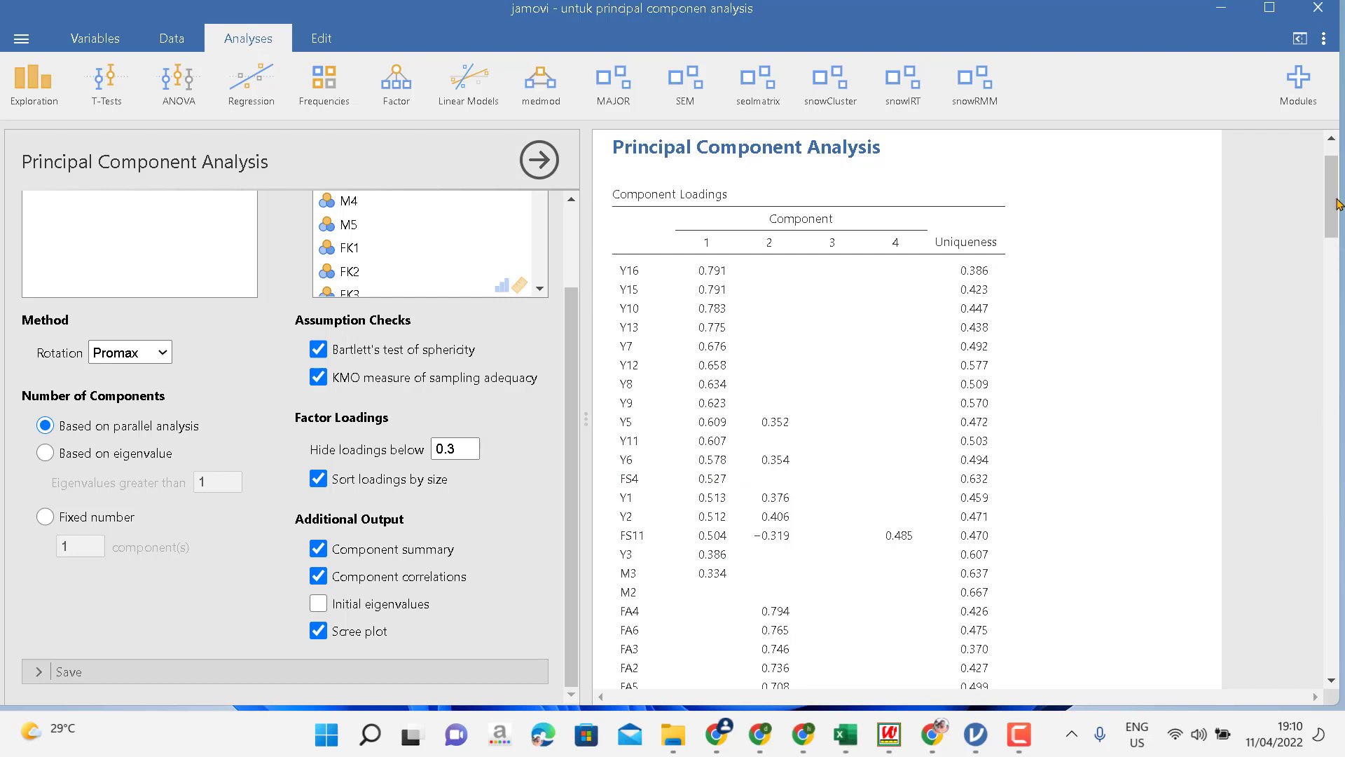
left_click_drag(1338, 204, 1327, 236)
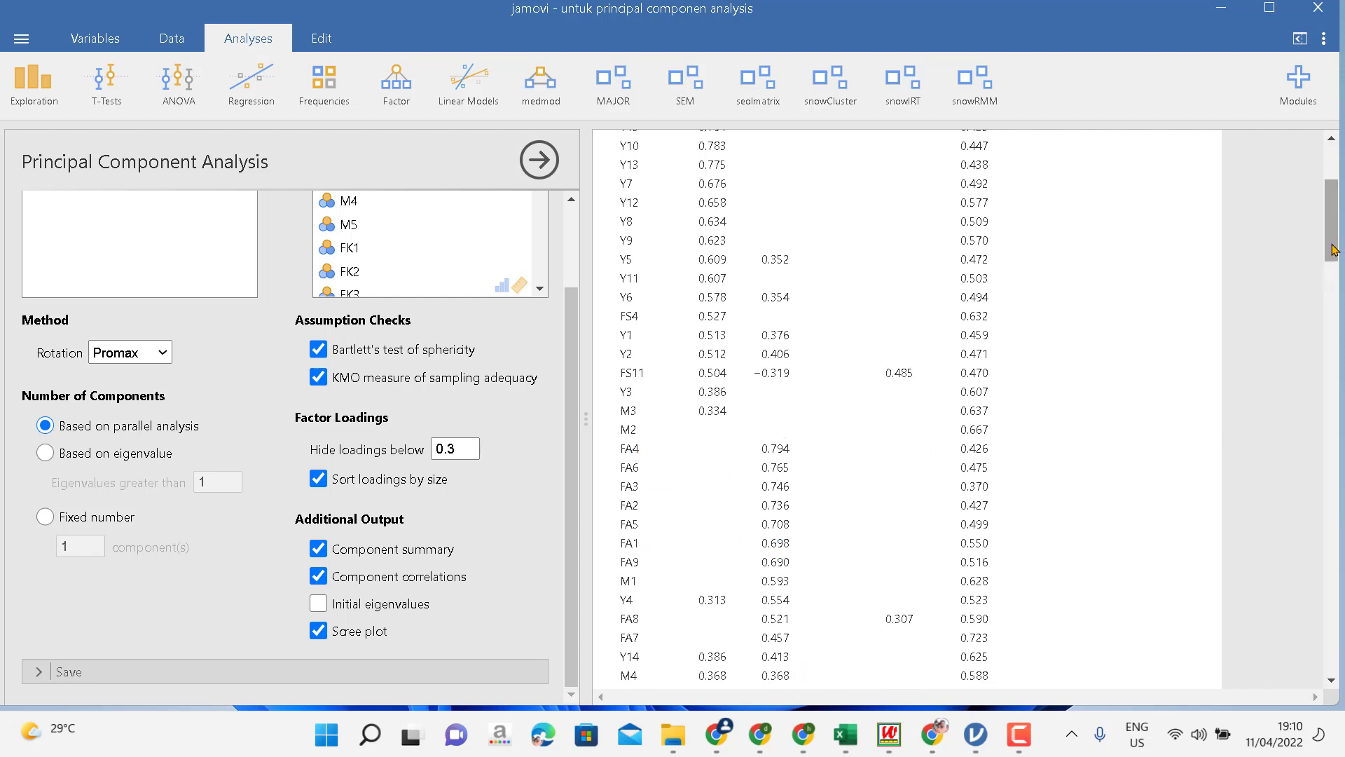
left_click_drag(1333, 250, 1333, 275)
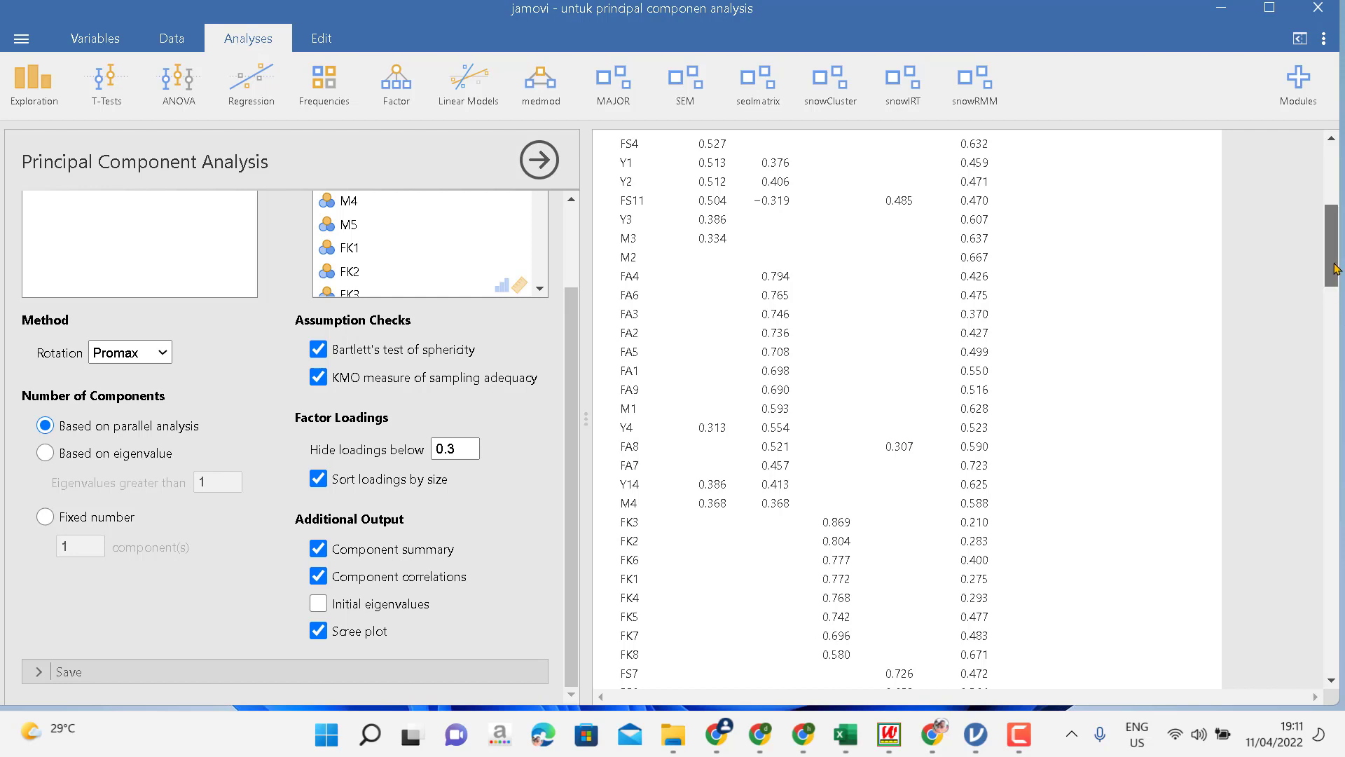
scroll(1334, 308, "down", 5)
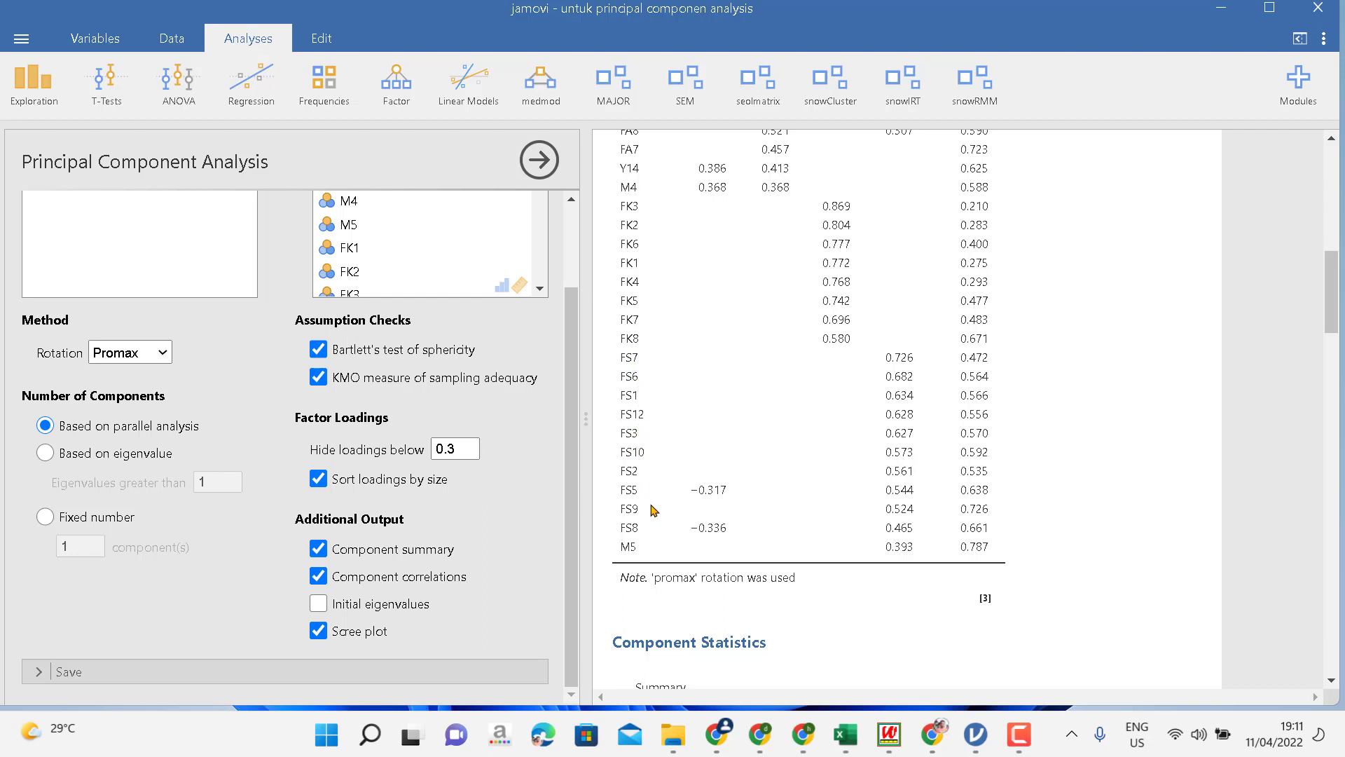
Step: Review the component summary, inter-component correlations, Bartlett's test, KMO values and scree plot, and return to the sorted loadings table
left_click_drag(1331, 270, 1332, 351)
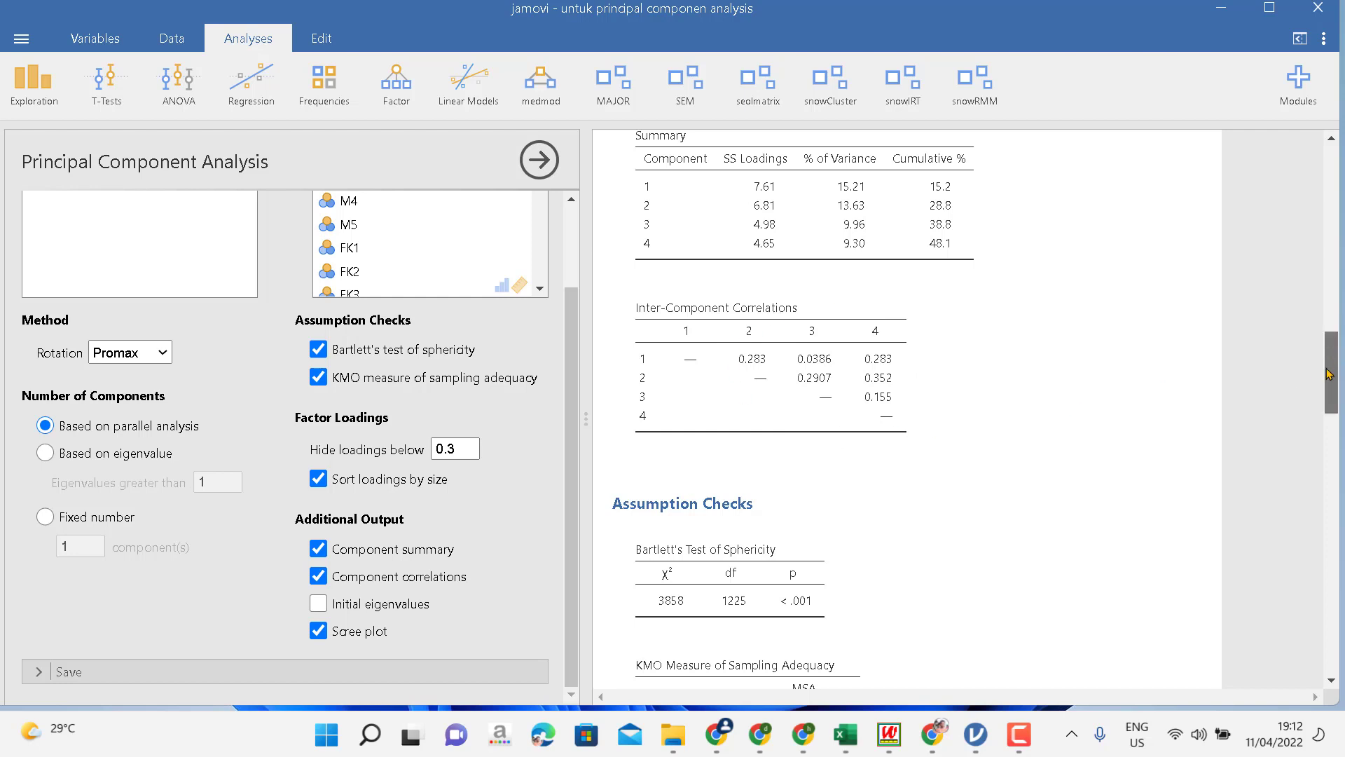
left_click_drag(1329, 374, 1329, 416)
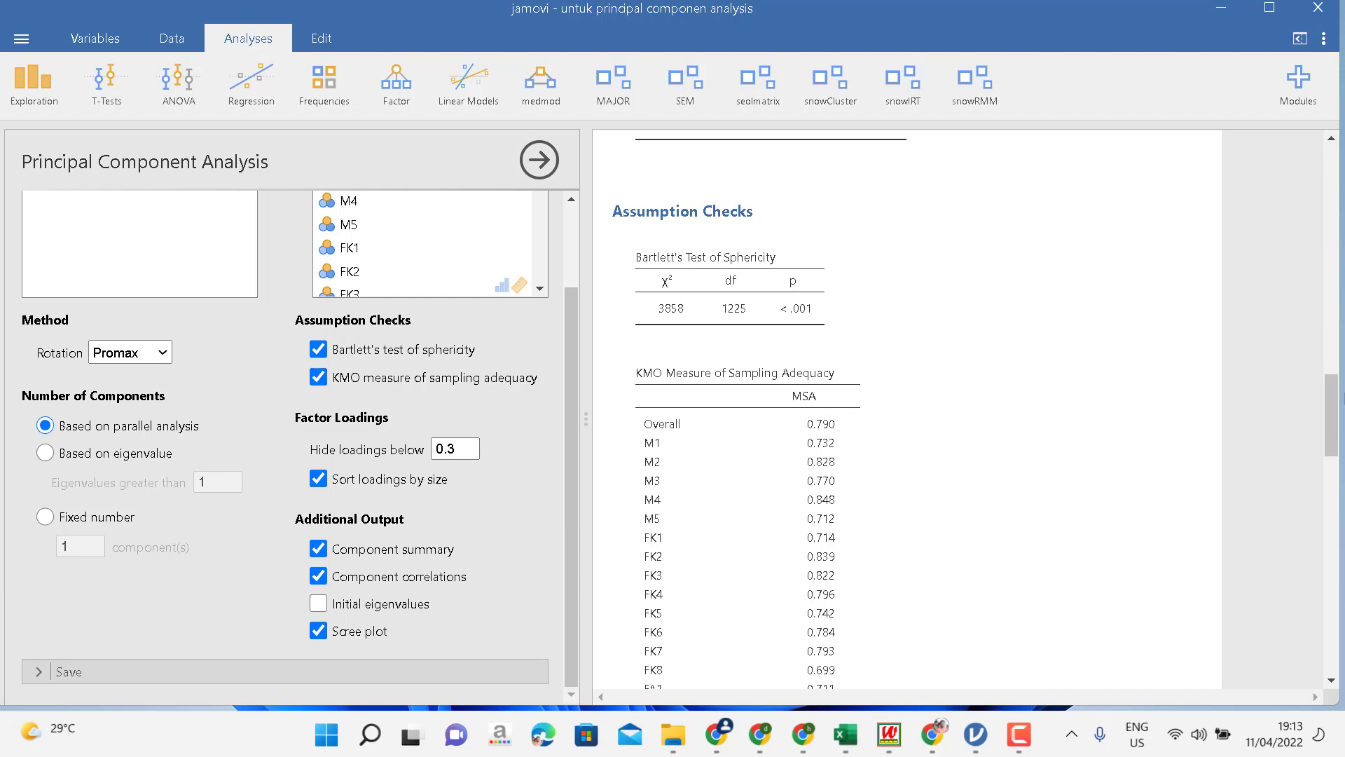
left_click_drag(1338, 401, 1336, 579)
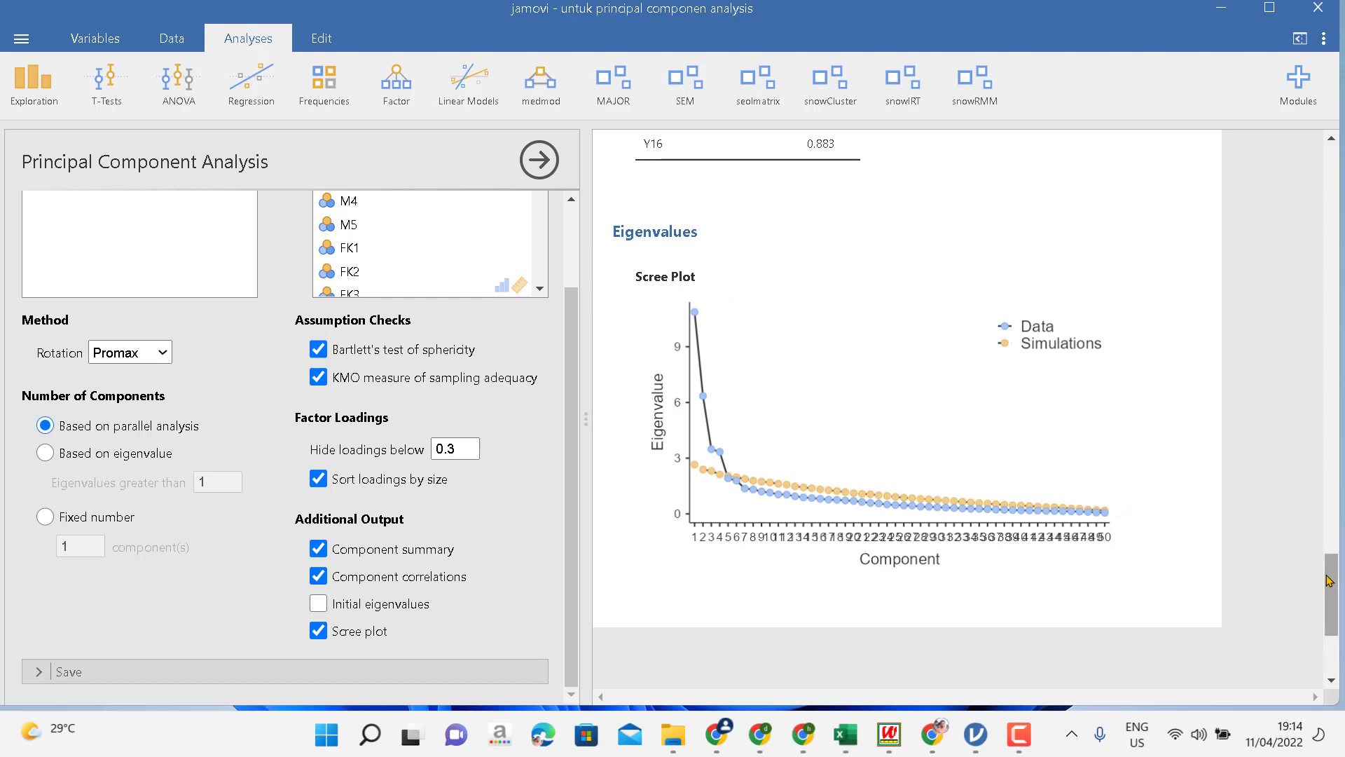
right_click(1048, 501)
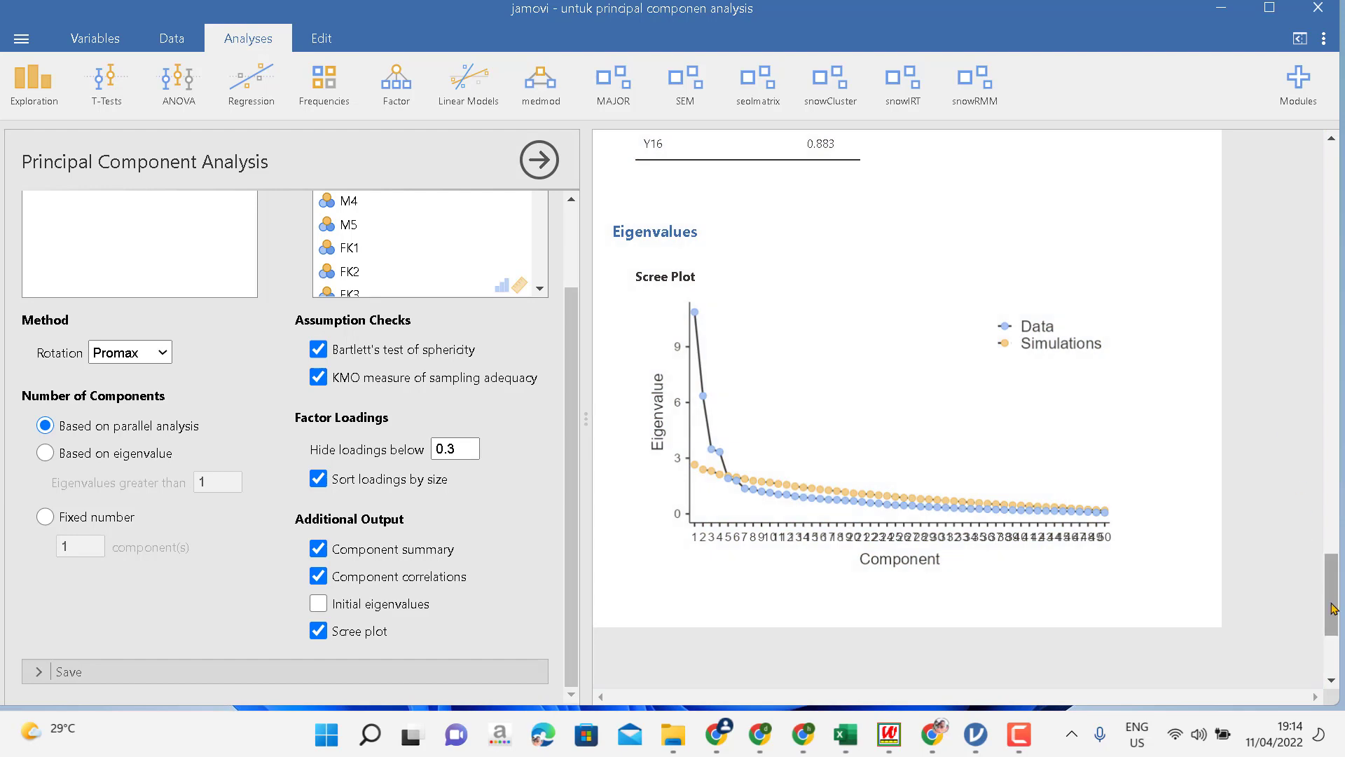
left_click_drag(1331, 607, 1326, 243)
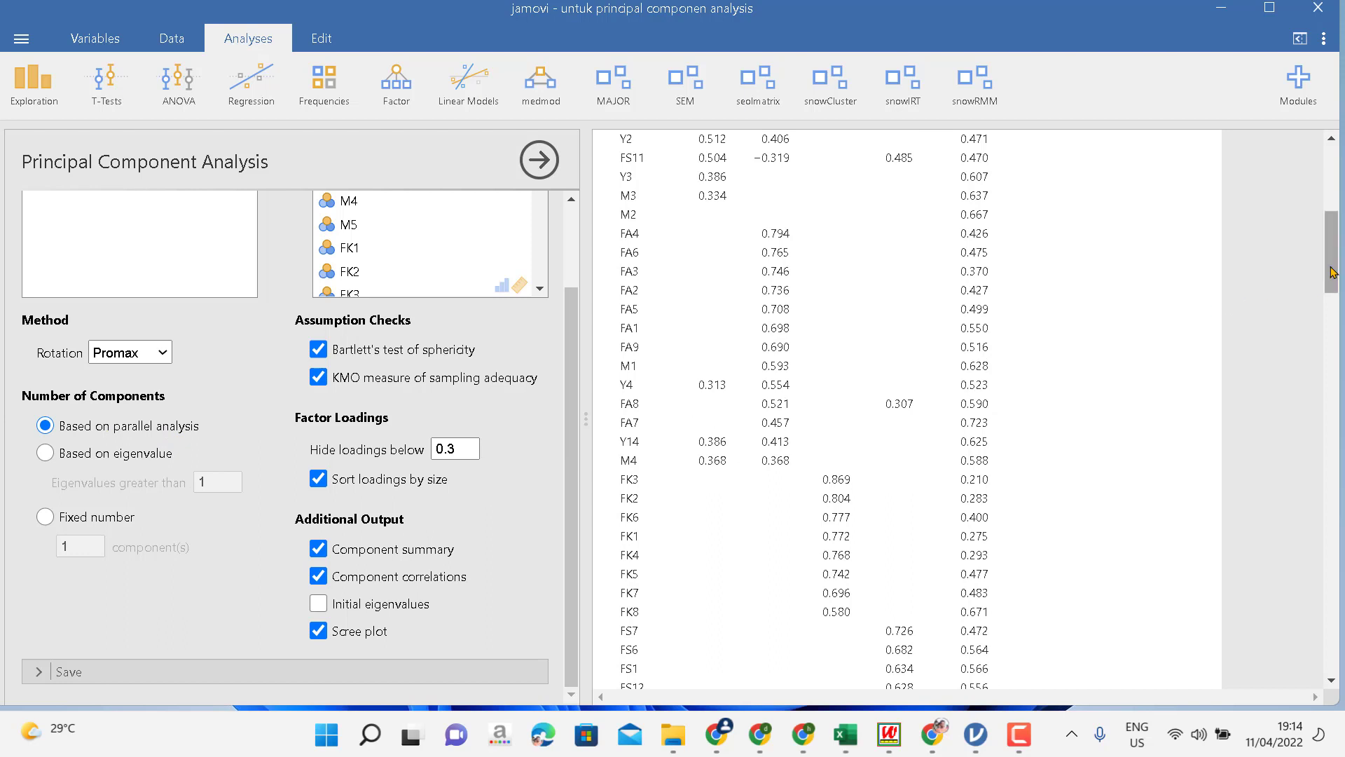
left_click_drag(1334, 250, 1333, 194)
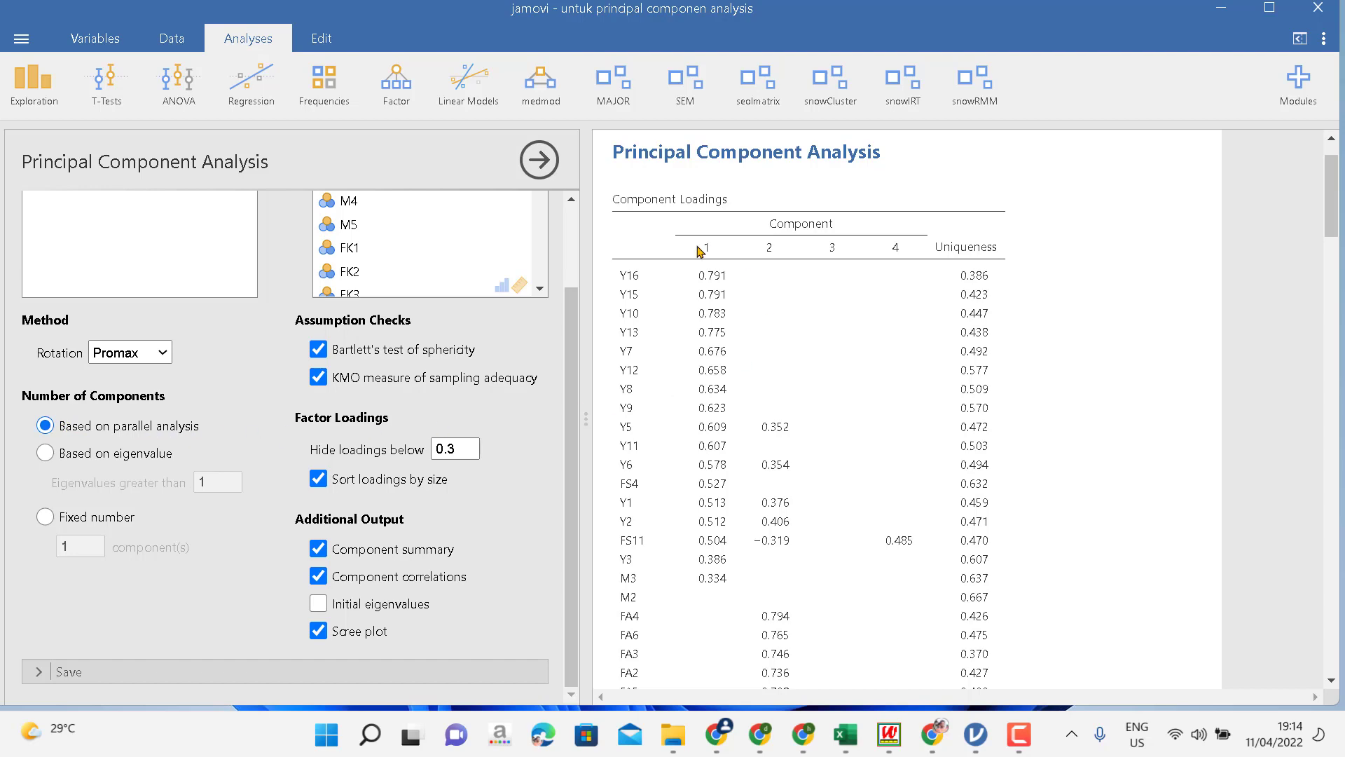
left_click_drag(1336, 182, 1300, 156)
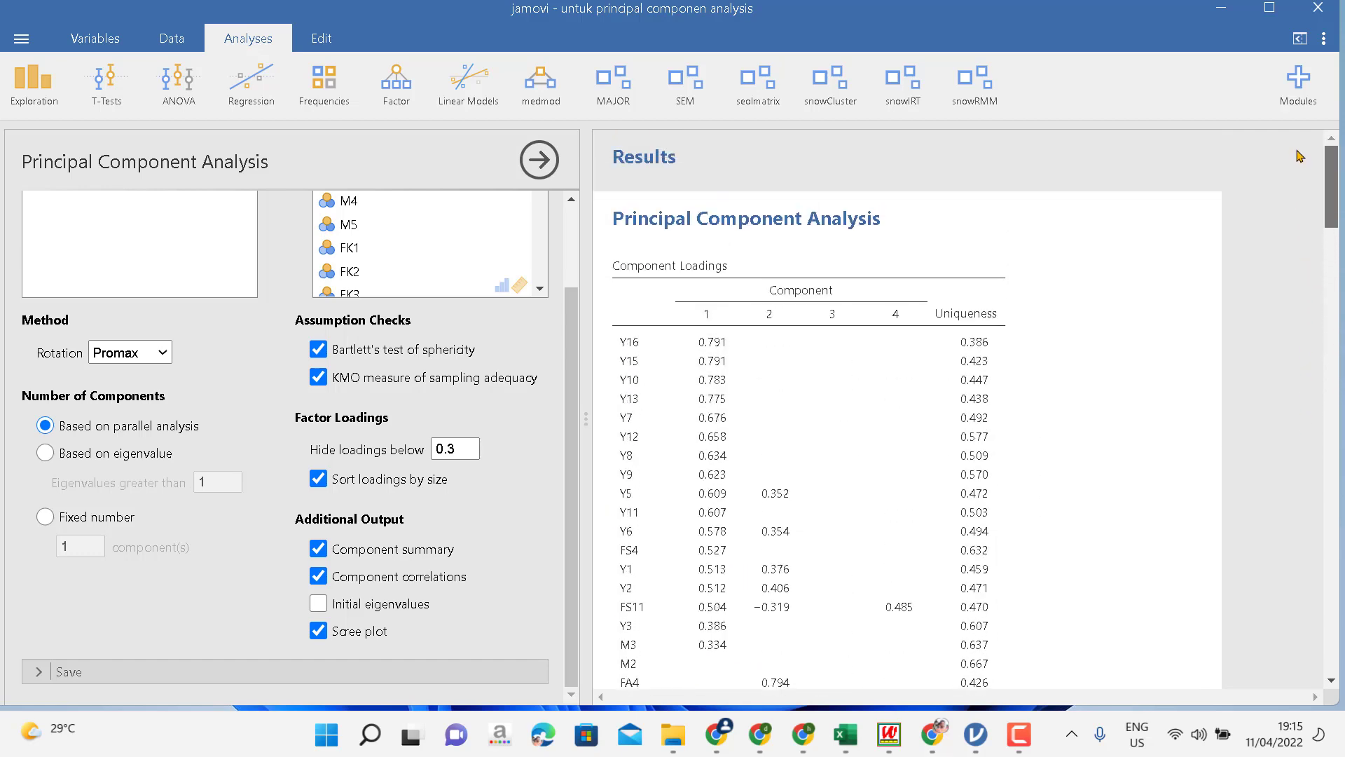
Step: Base the number of components on a fixed number of 5 and apply it to the analysis
left_click(44, 519)
left_click(86, 548)
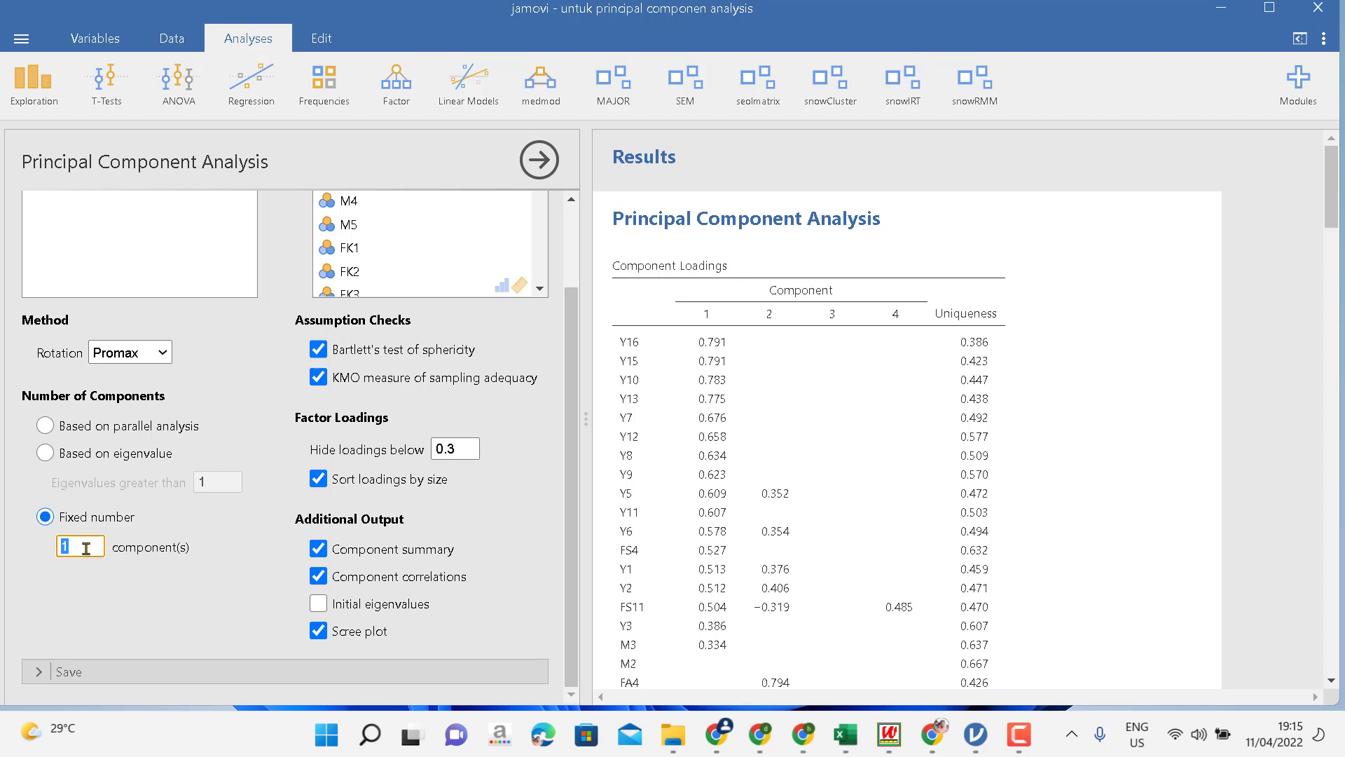
key("BackSpace")
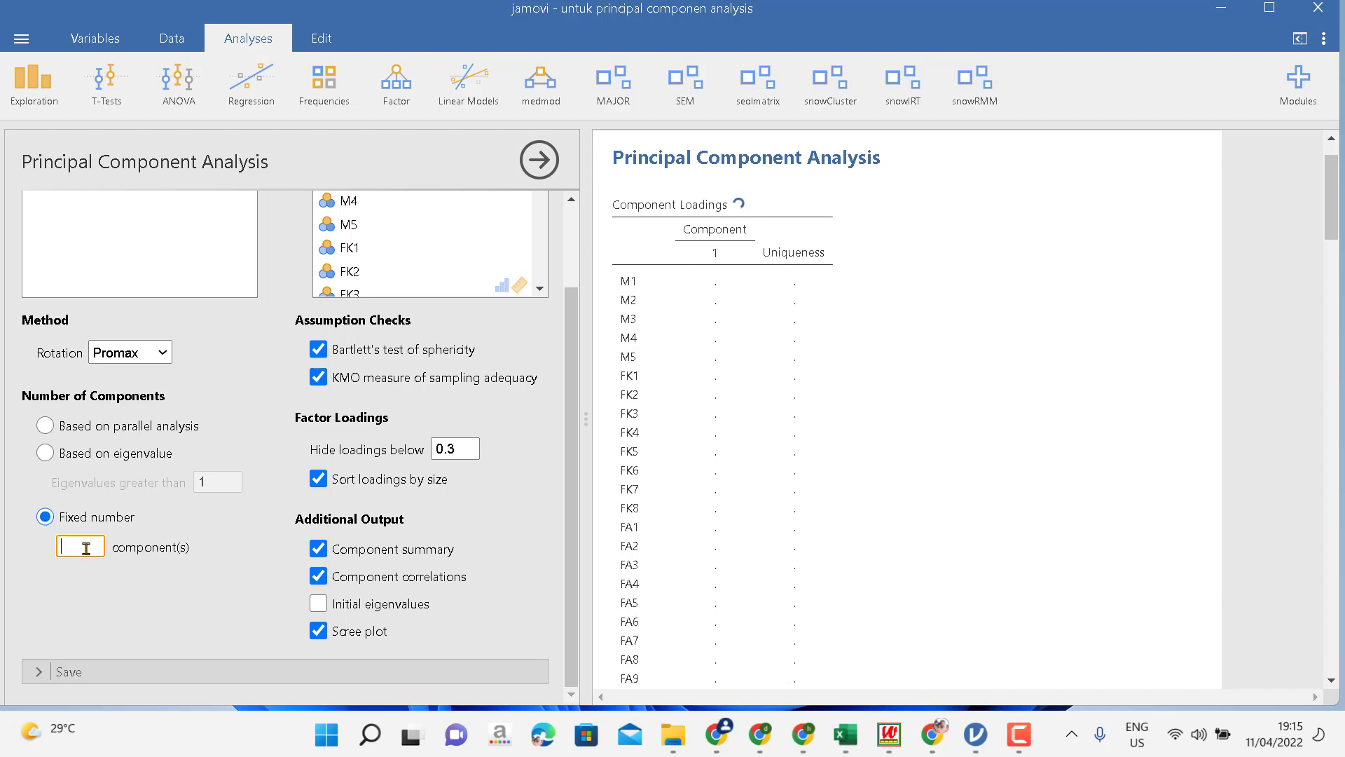
type("5")
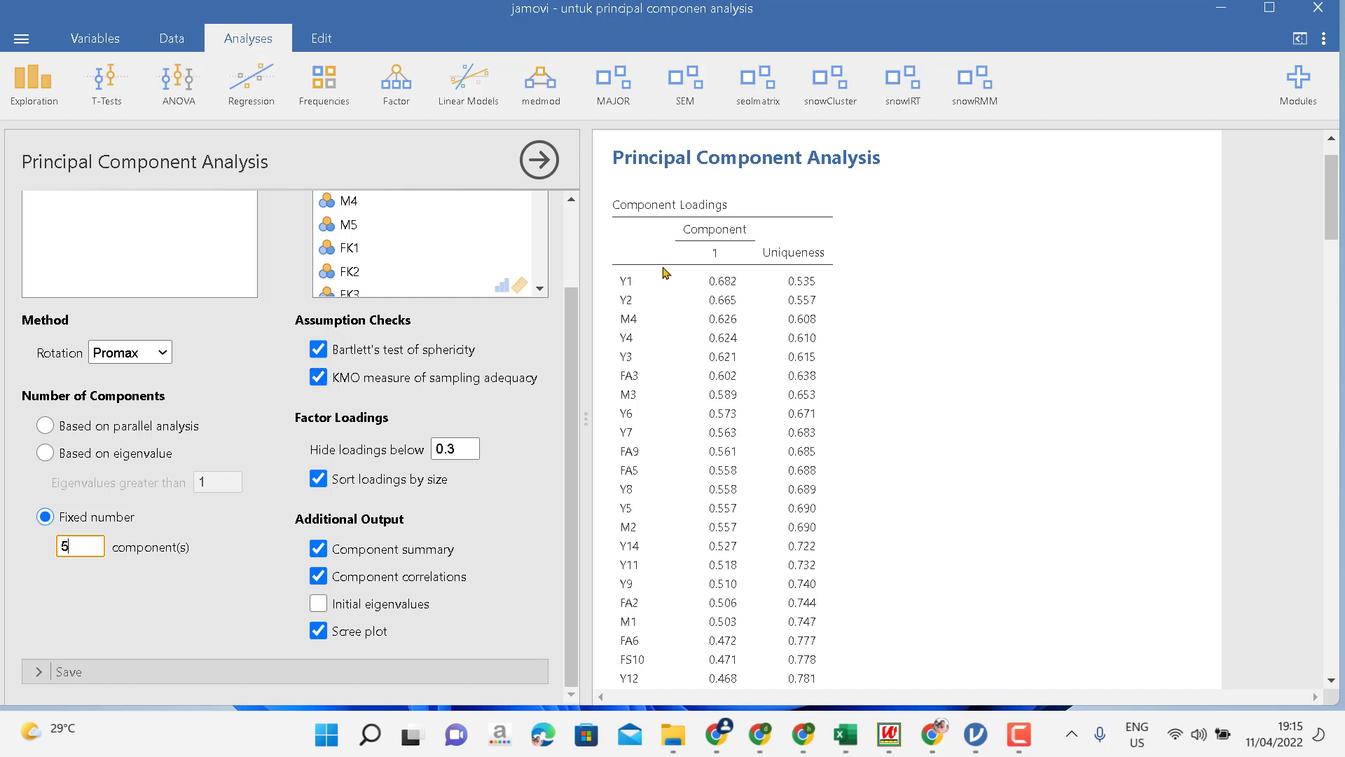
left_click(264, 349)
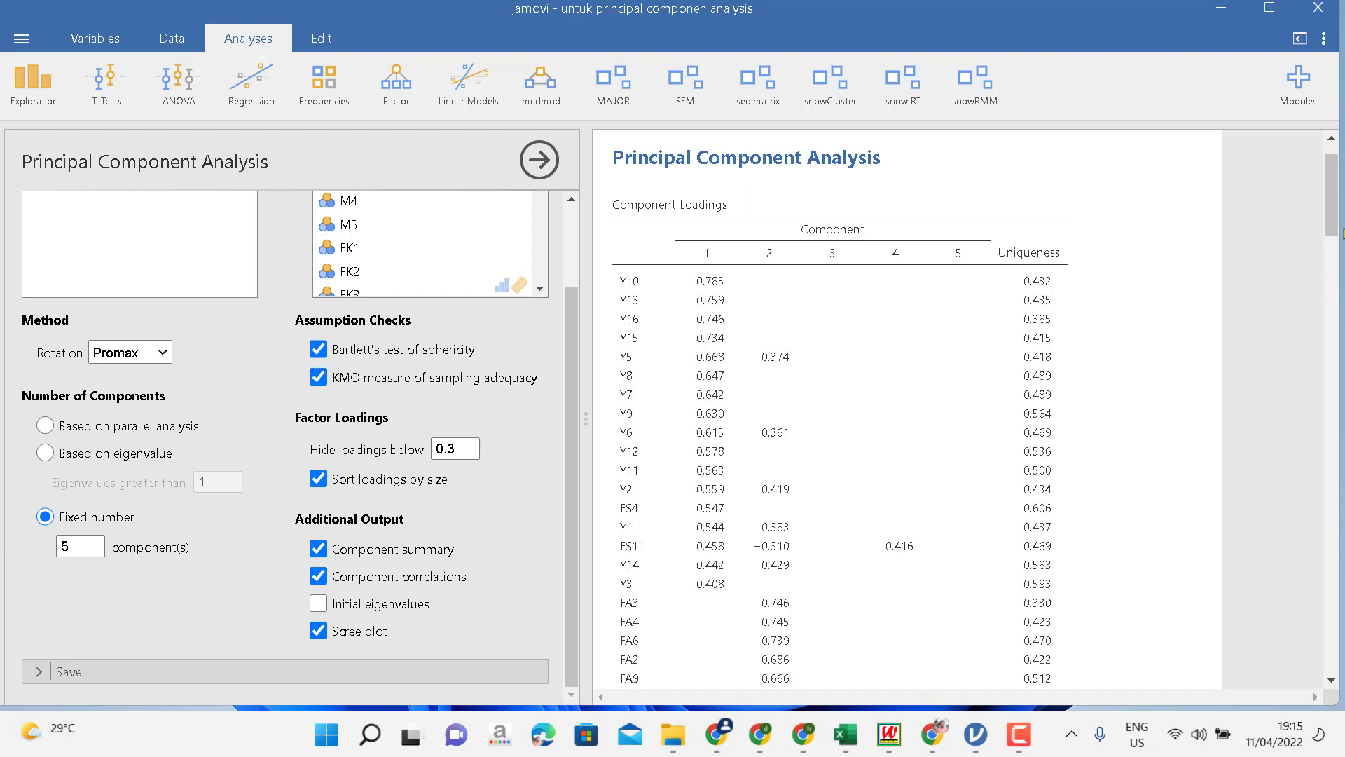
Step: Review the results of the five-component solution down to the scree plot, along with the analysis settings
left_click_drag(1330, 208, 1264, 616)
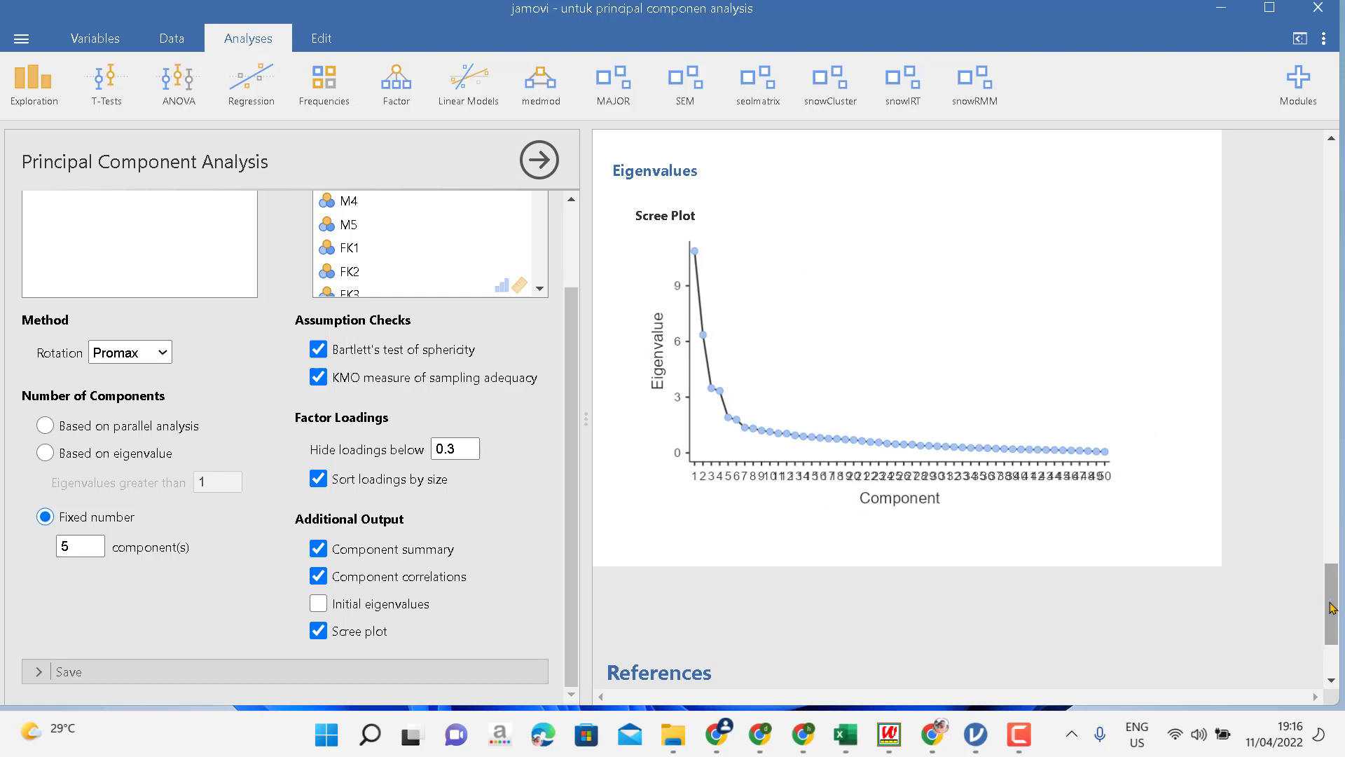
left_click_drag(1331, 607, 1271, 600)
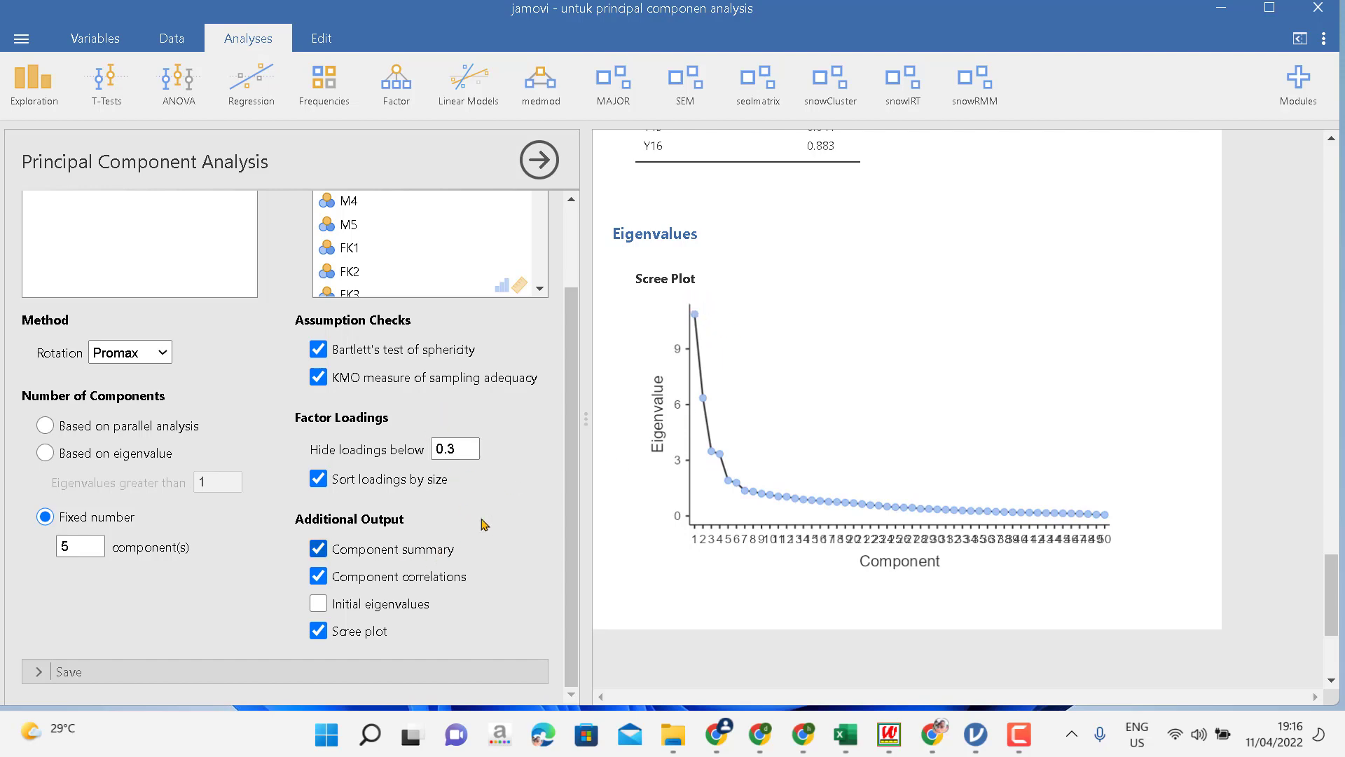
left_click_drag(575, 437, 566, 290)
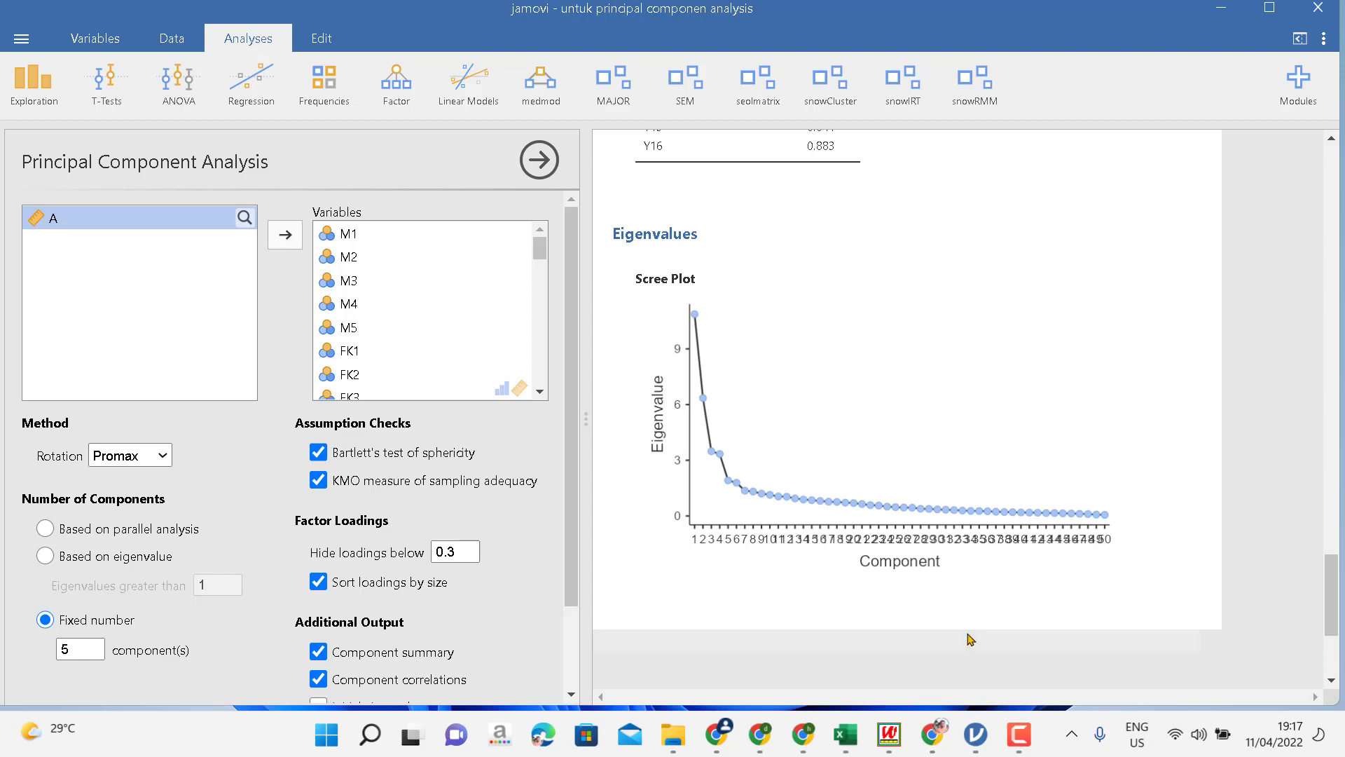
left_click(1022, 746)
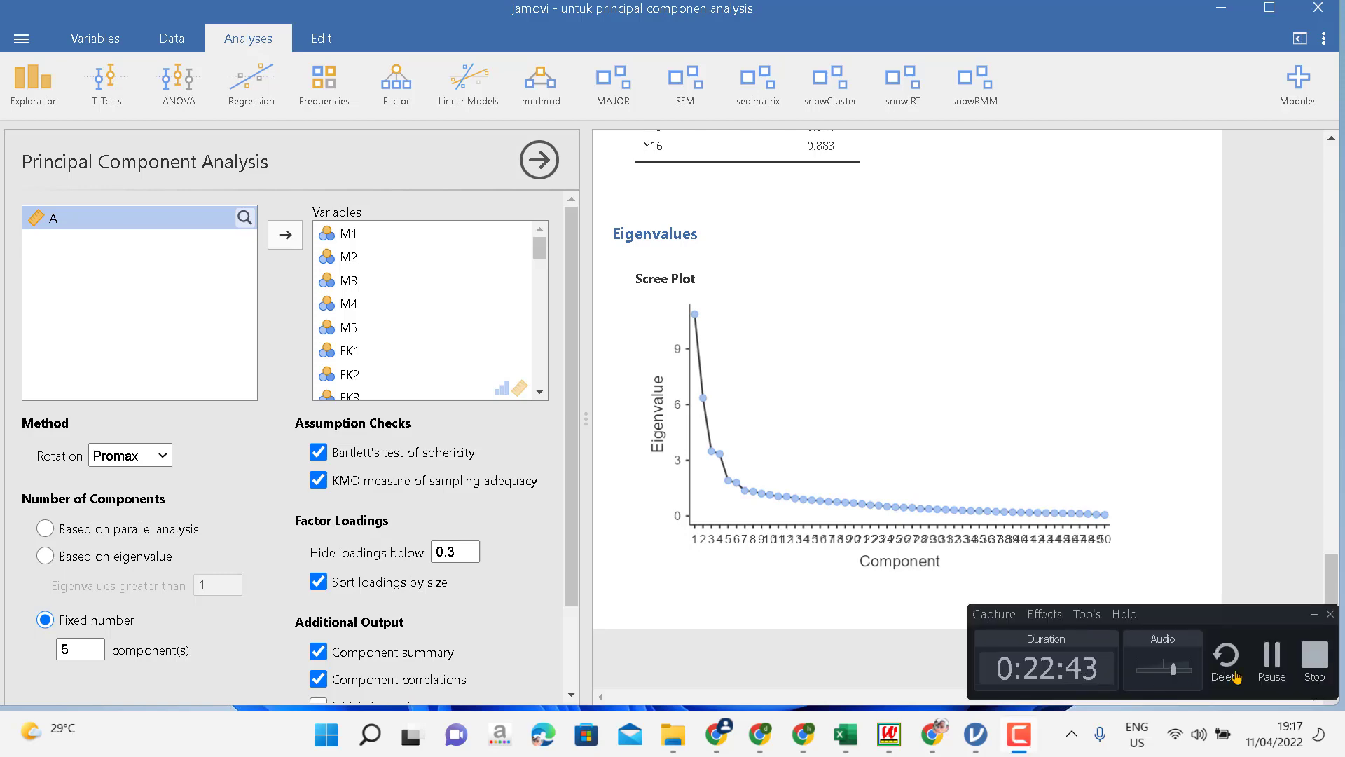